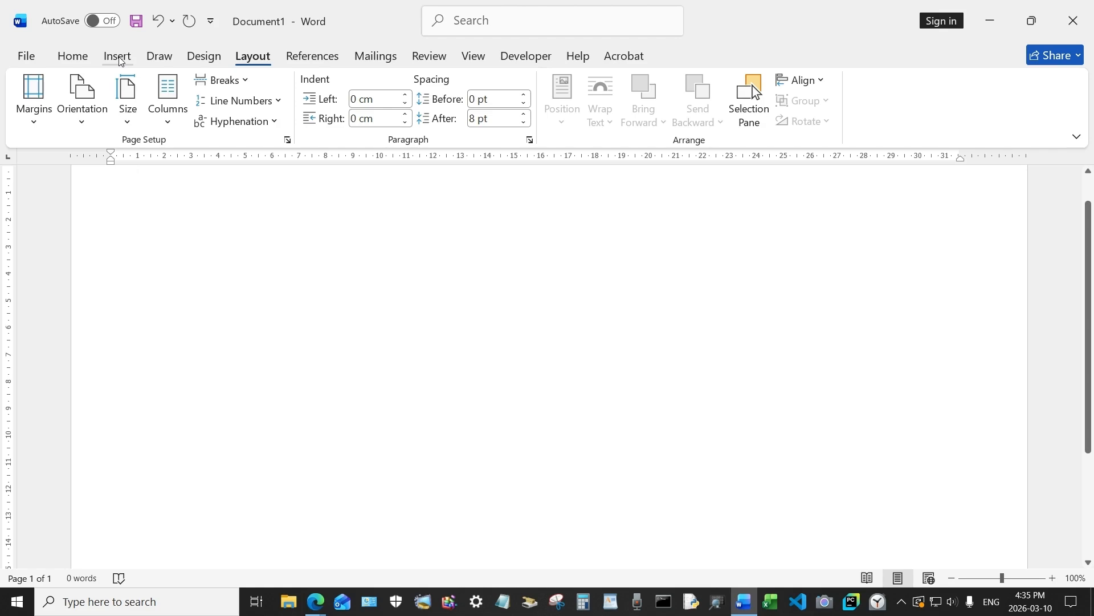
Draw a rounded rectangle about 20.9 cm wide and 11.3 cm high on the page, and slightly reduce its corner rounding.
left_click(119, 60)
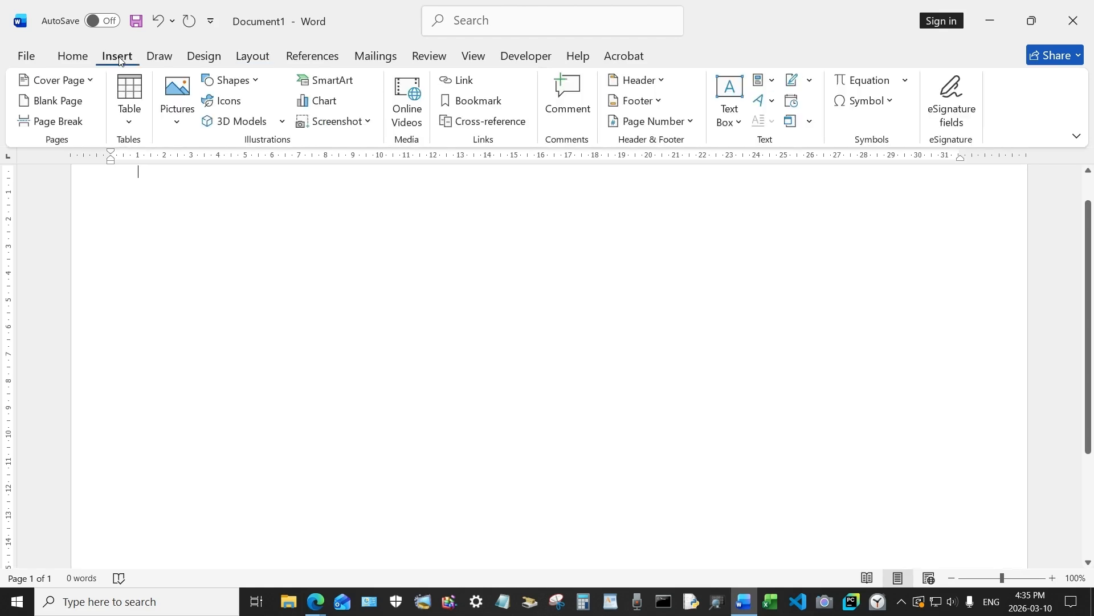
left_click(228, 83)
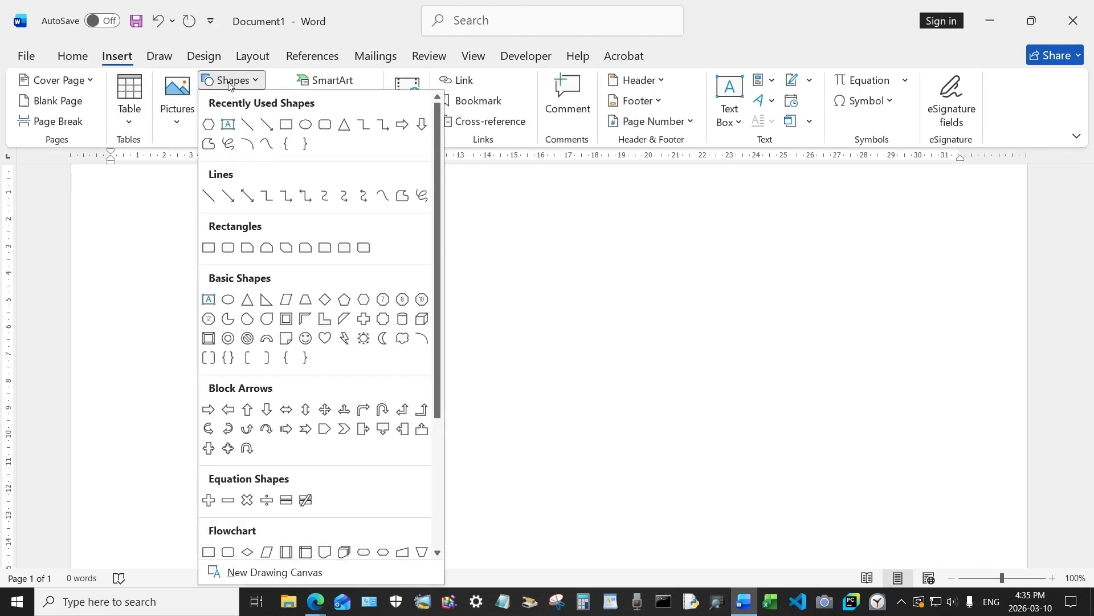
left_click(324, 126)
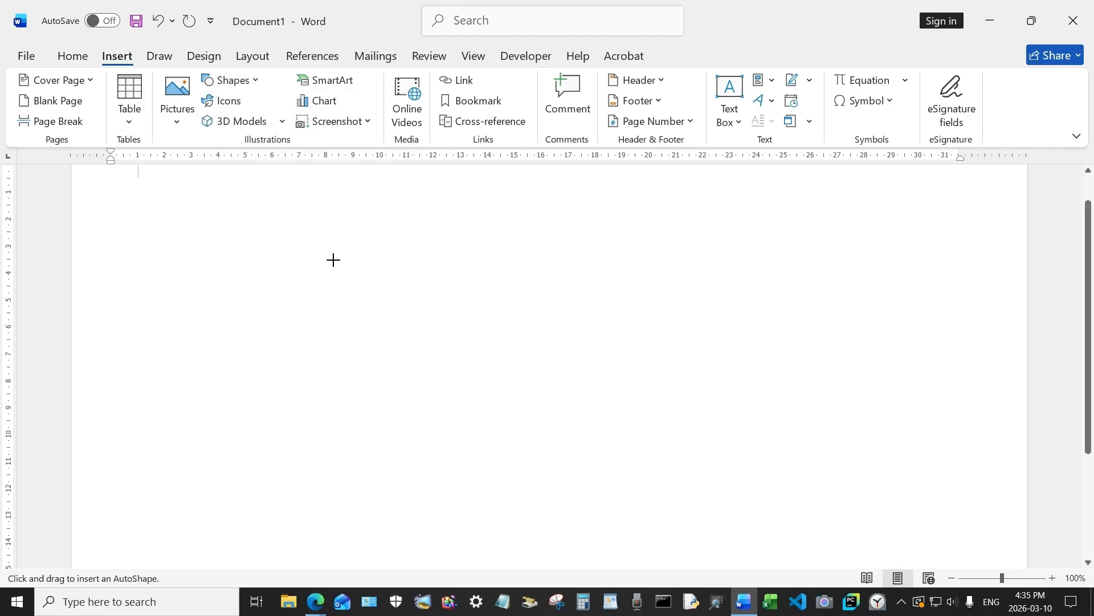
left_click_drag(279, 250, 845, 555)
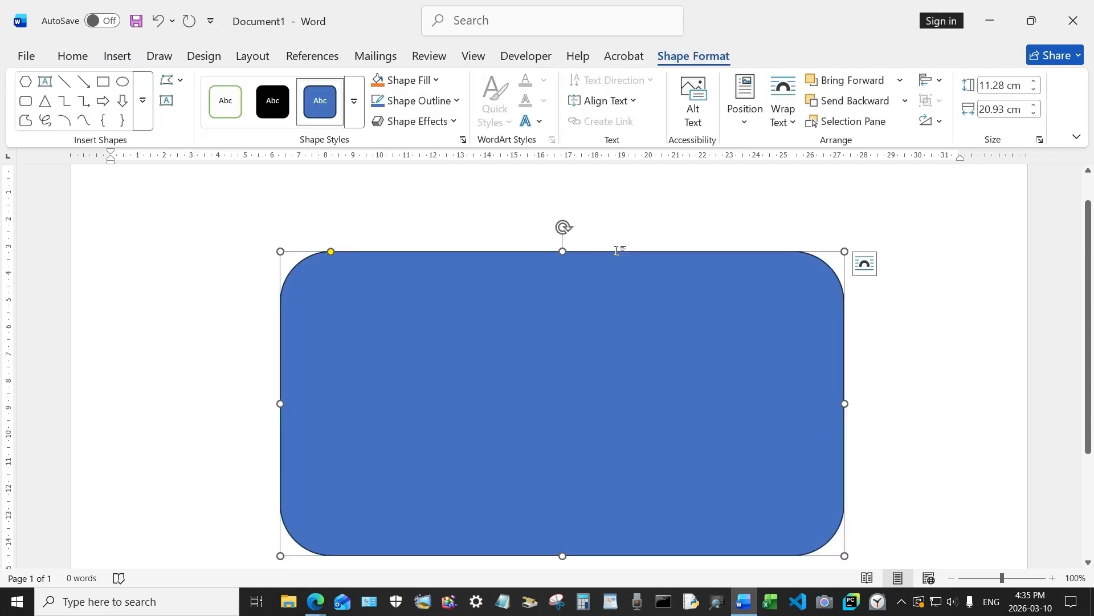
left_click_drag(330, 251, 317, 257)
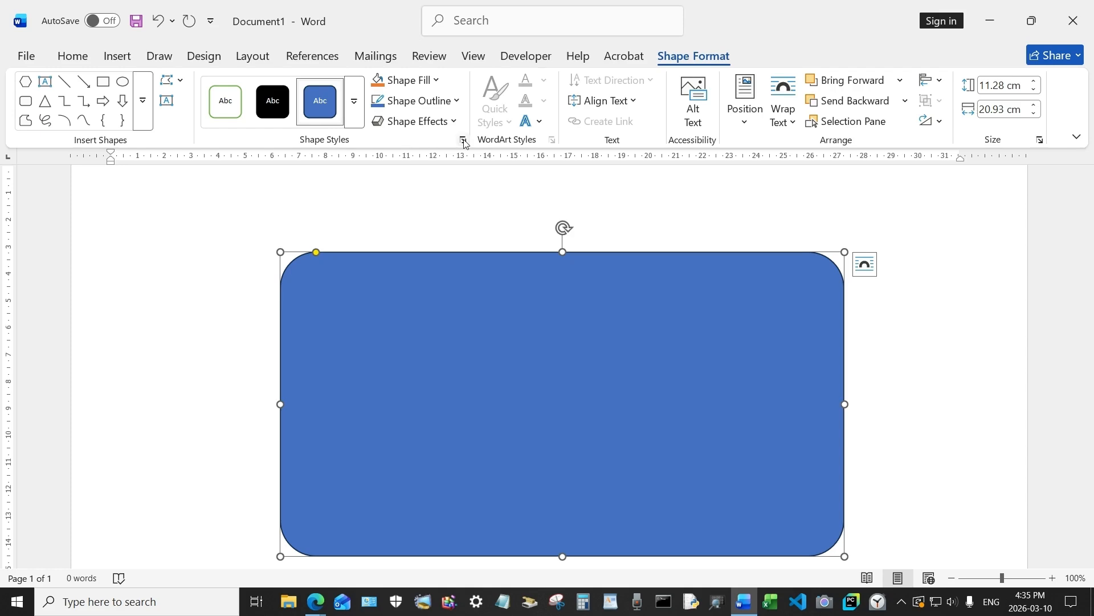
Fill the rounded rectangle with the dark-variation linear gradient running from its lower-left corner to its upper-right corner.
left_click(437, 83)
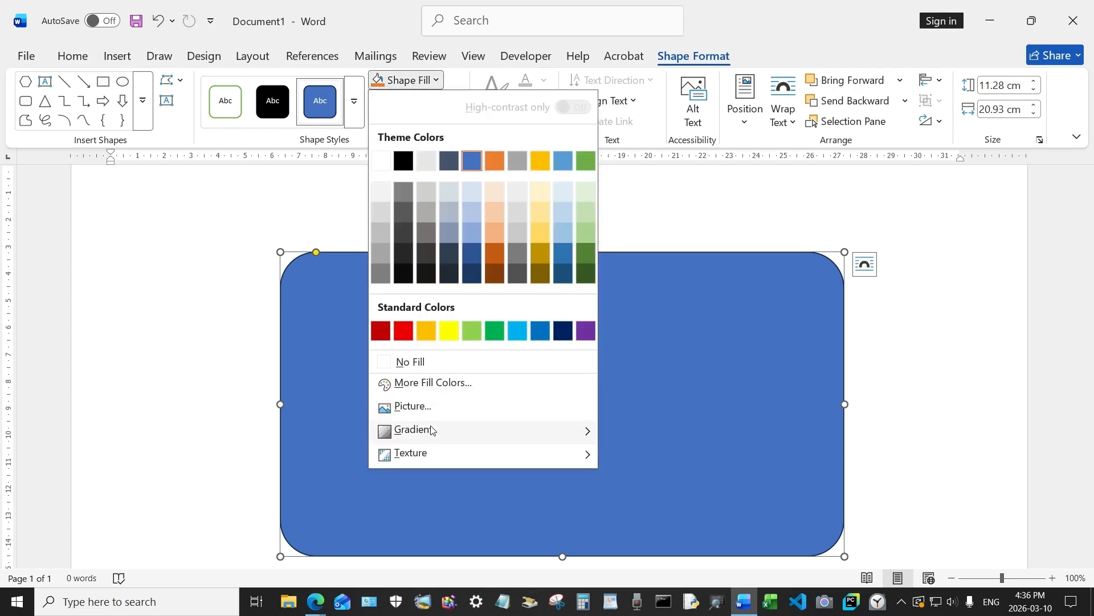
mouse_move(432, 432)
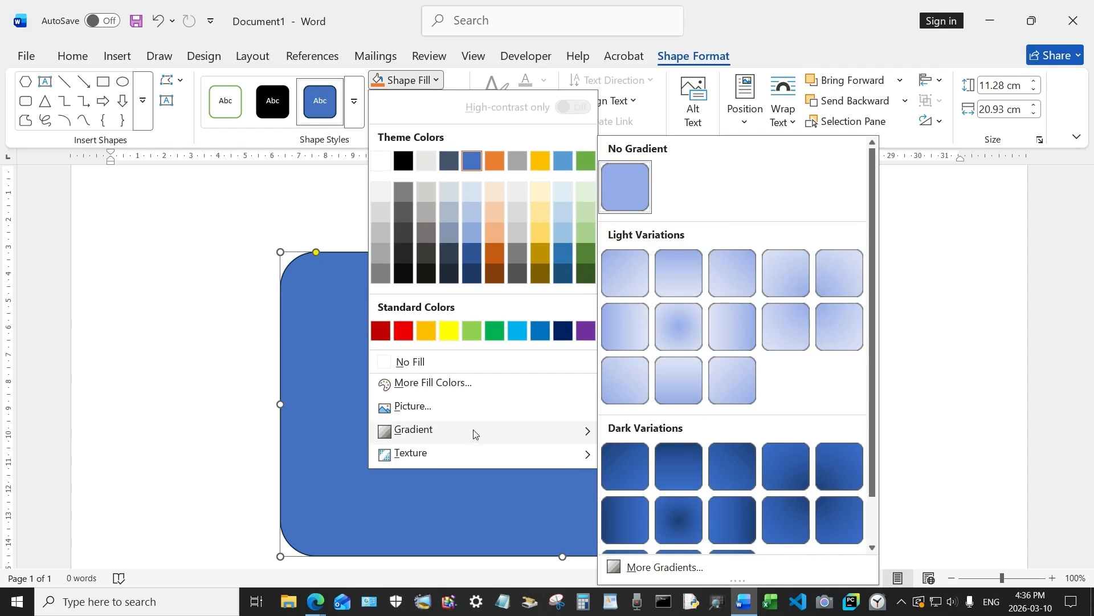
scroll(816, 454, "down", 1)
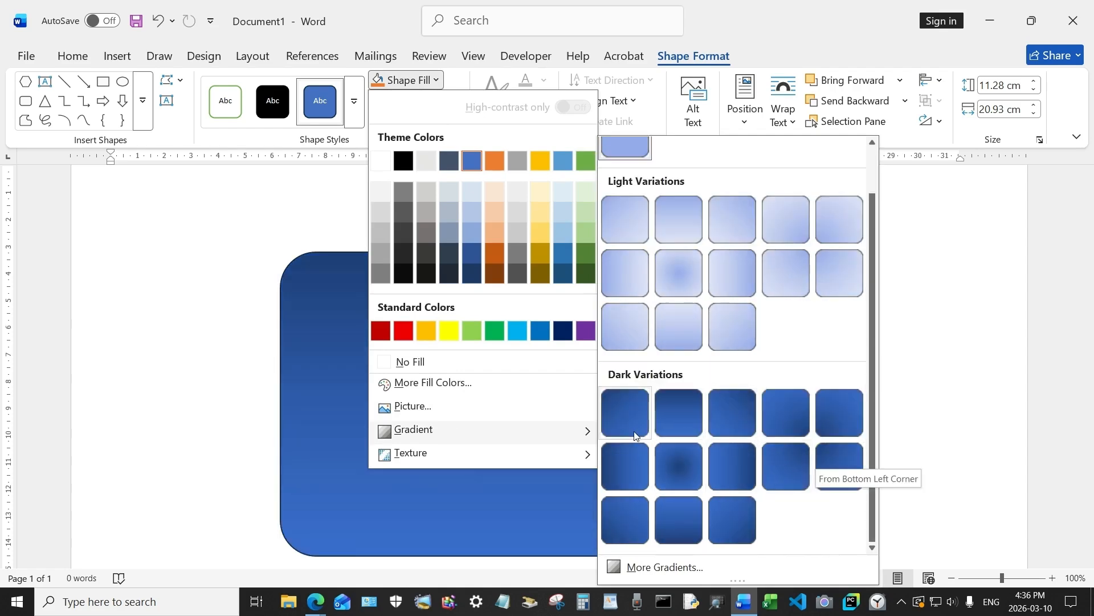
left_click(624, 516)
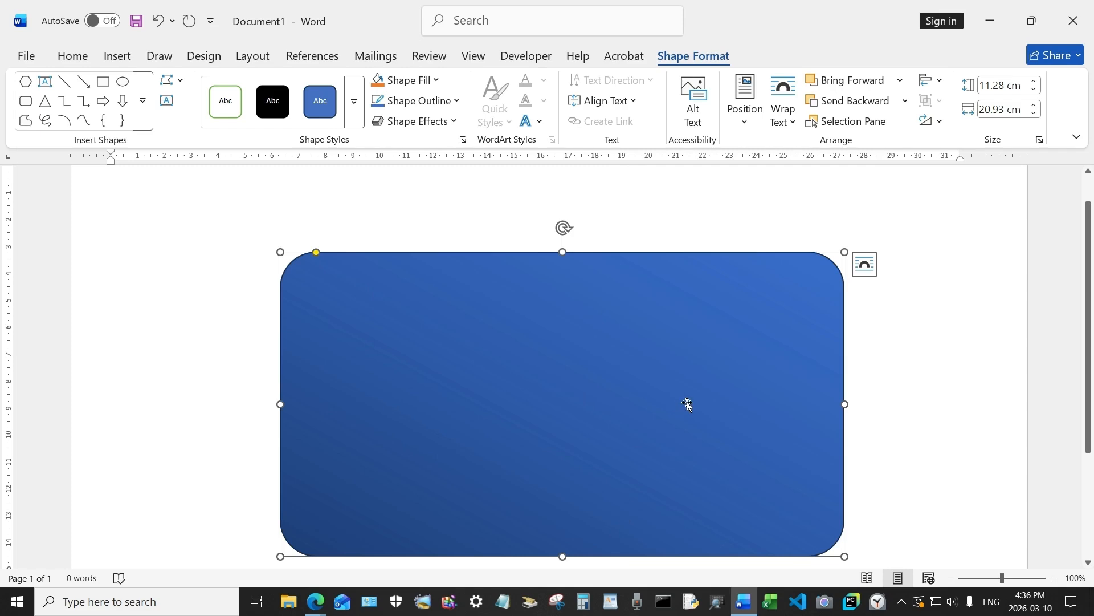
Open the shape's detailed formatting and set the first gradient stop, at 0%, to the theme green.
right_click(563, 335)
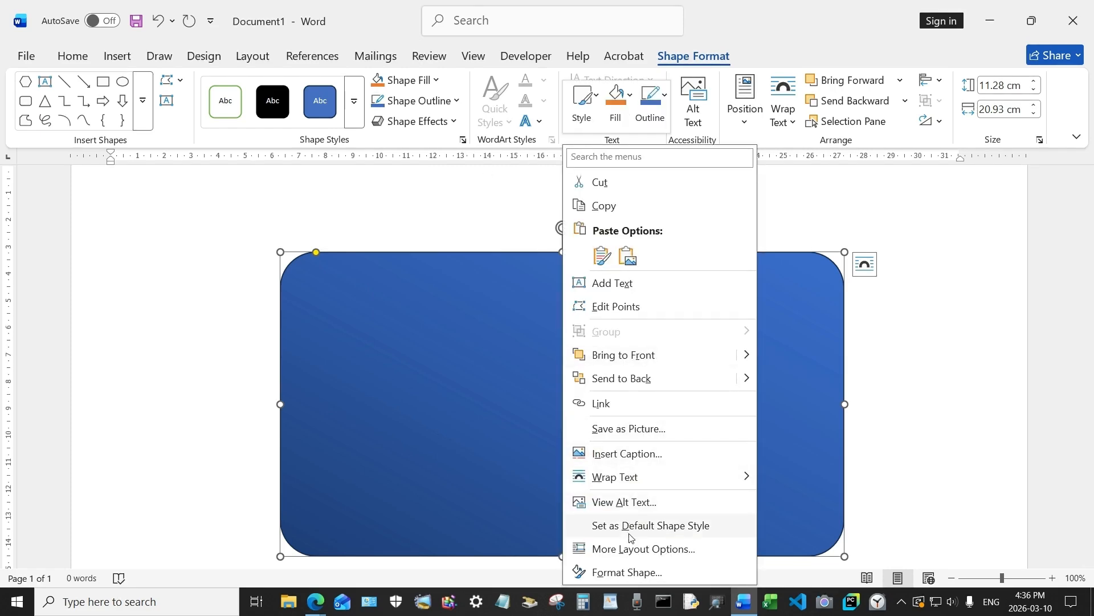
left_click(627, 571)
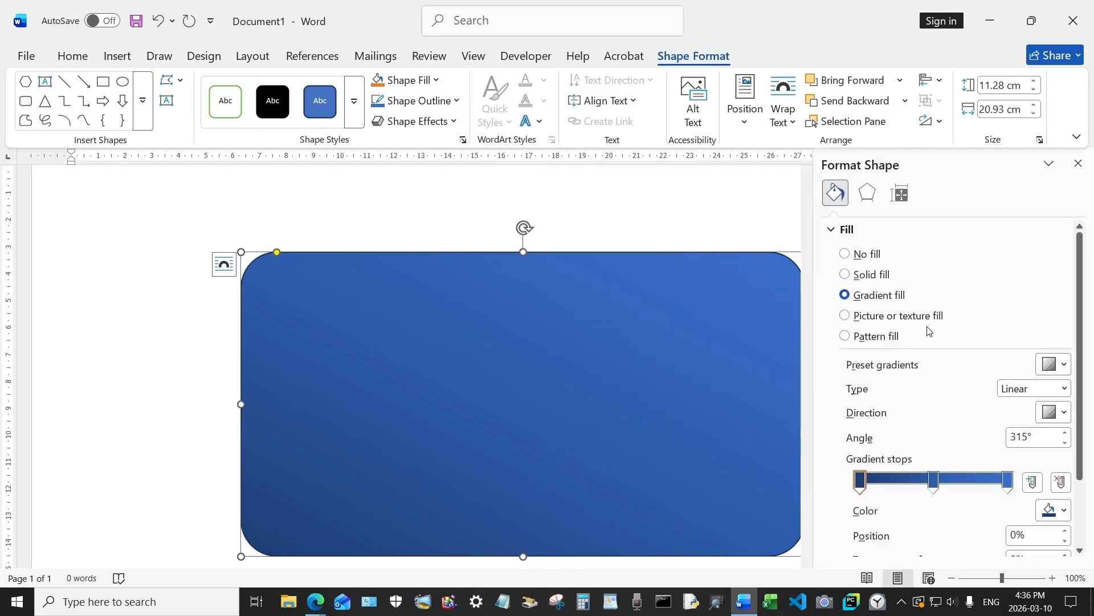
left_click(861, 484)
left_click(1064, 509)
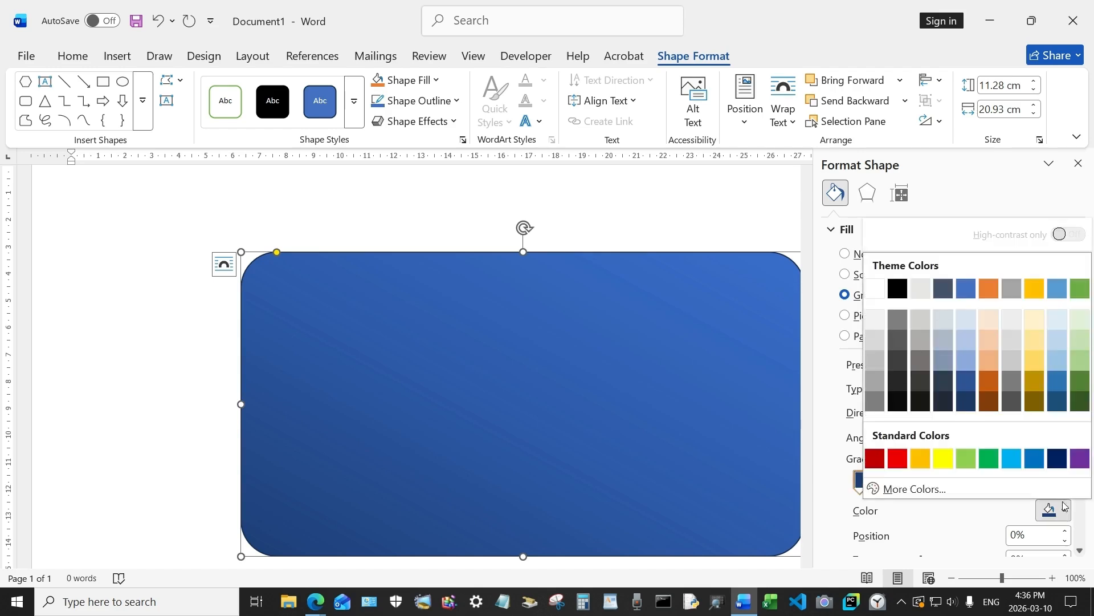
left_click(1080, 289)
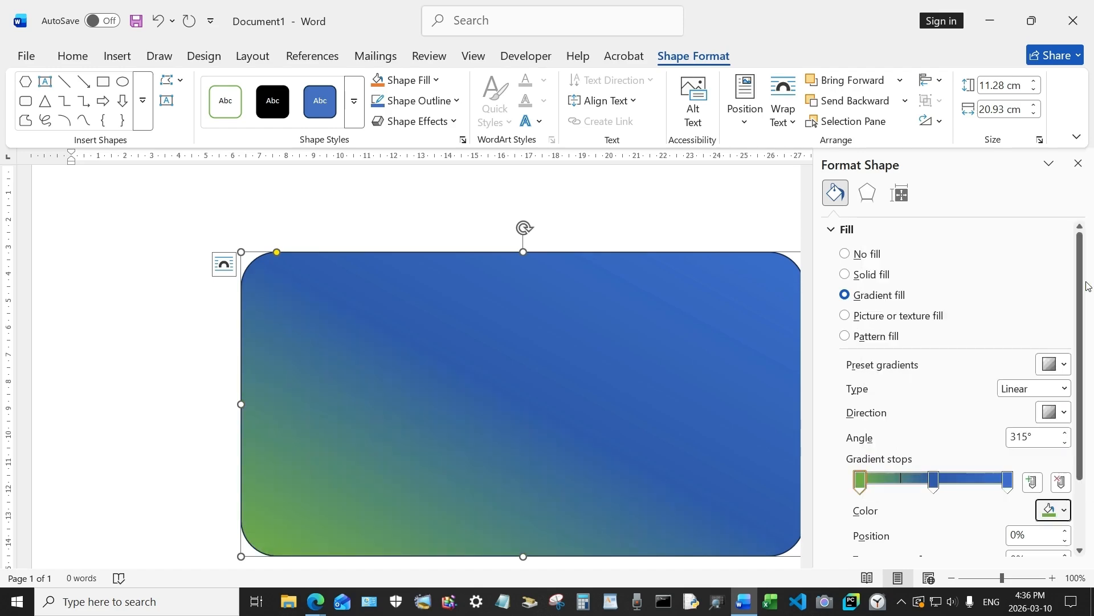
Set the middle gradient stop, at 50%, to the theme gold.
left_click(934, 482)
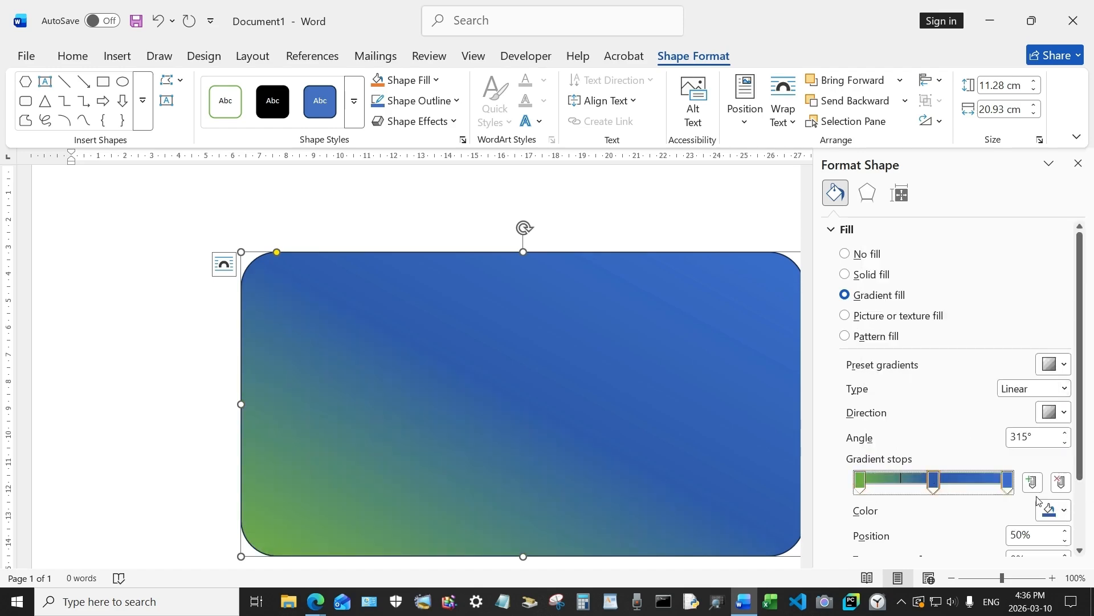
left_click(1064, 508)
left_click(1034, 292)
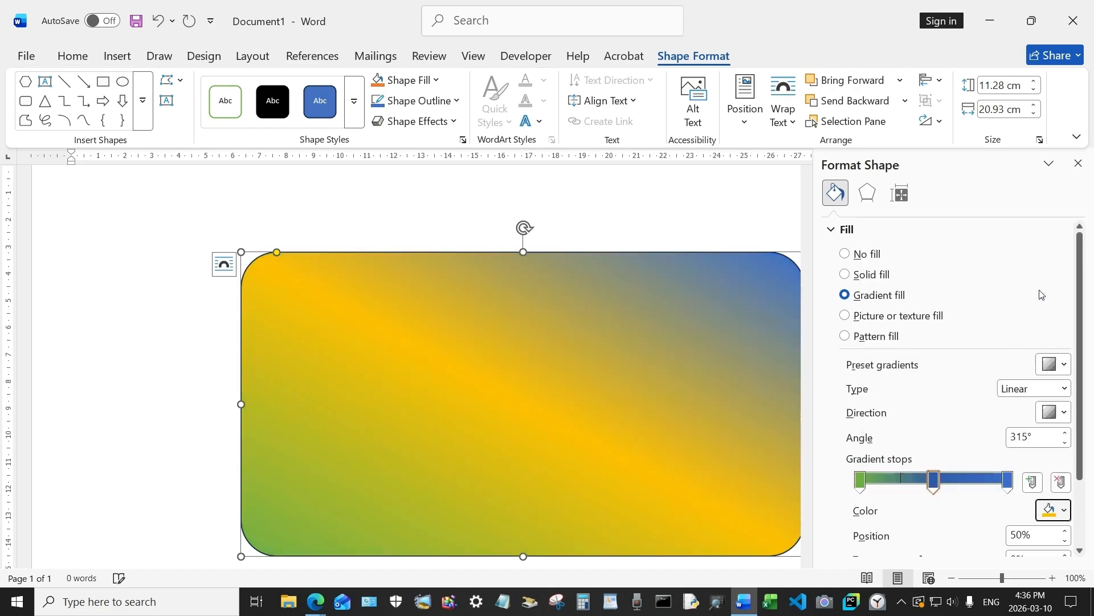
Set the last gradient stop, at 100%, to standard red, after trying dark red.
left_click(1008, 481)
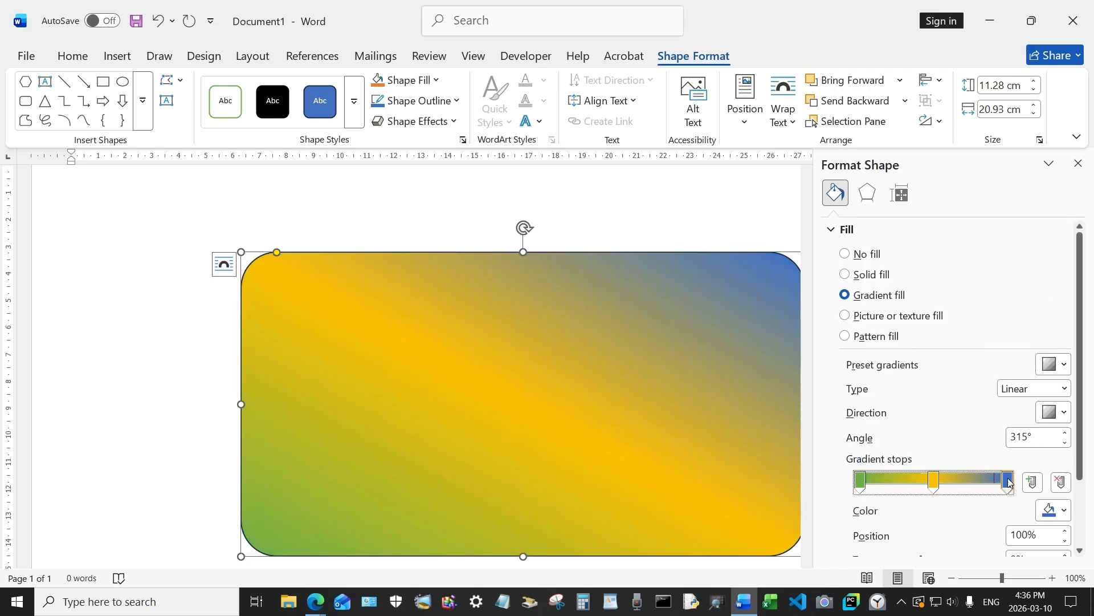
left_click(1064, 510)
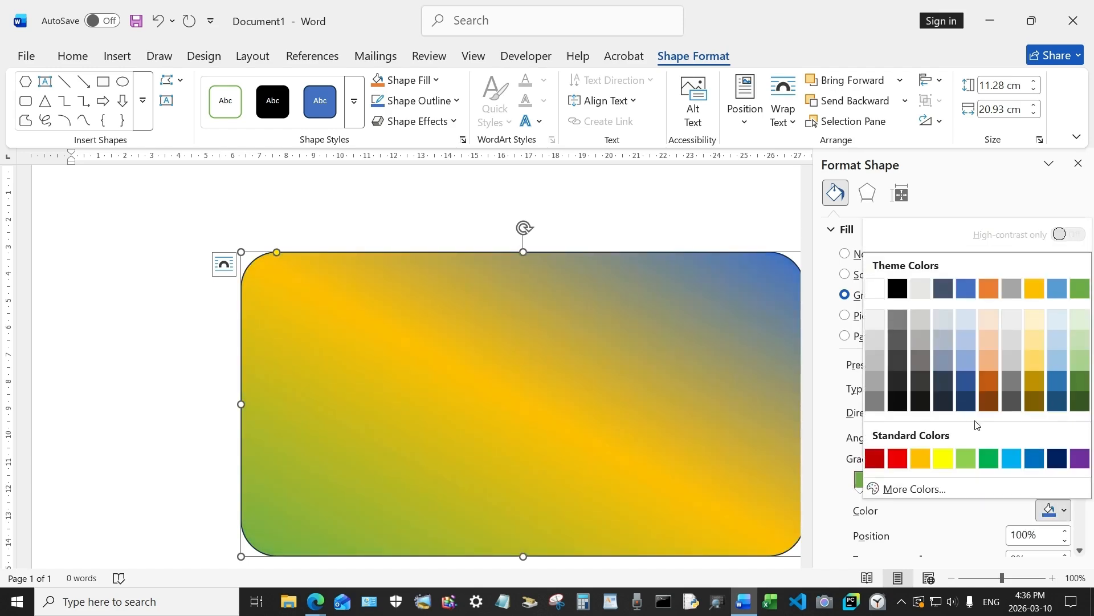
left_click(873, 462)
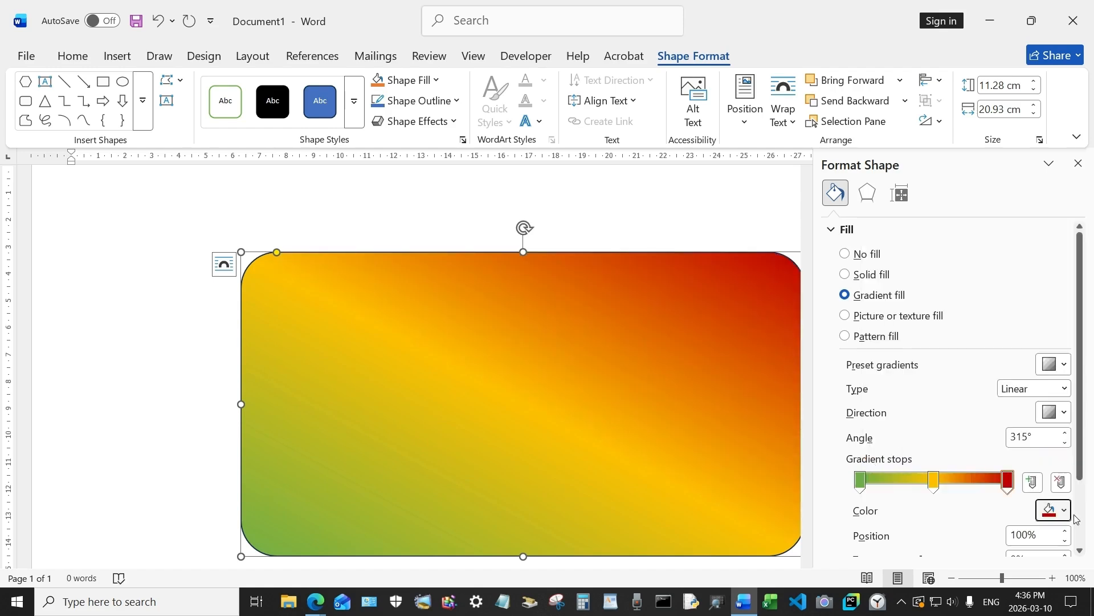
left_click(1064, 509)
left_click(898, 463)
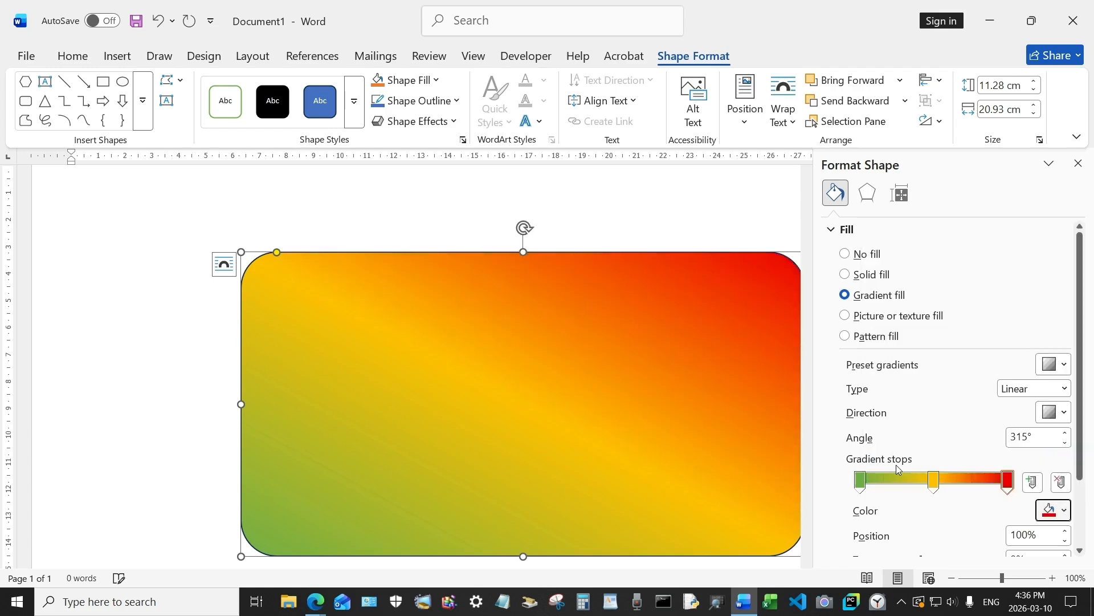
Add a gradient stop at 60%, color it theme gold, and place the original gold stop at 50%.
left_click_drag(934, 483, 915, 488)
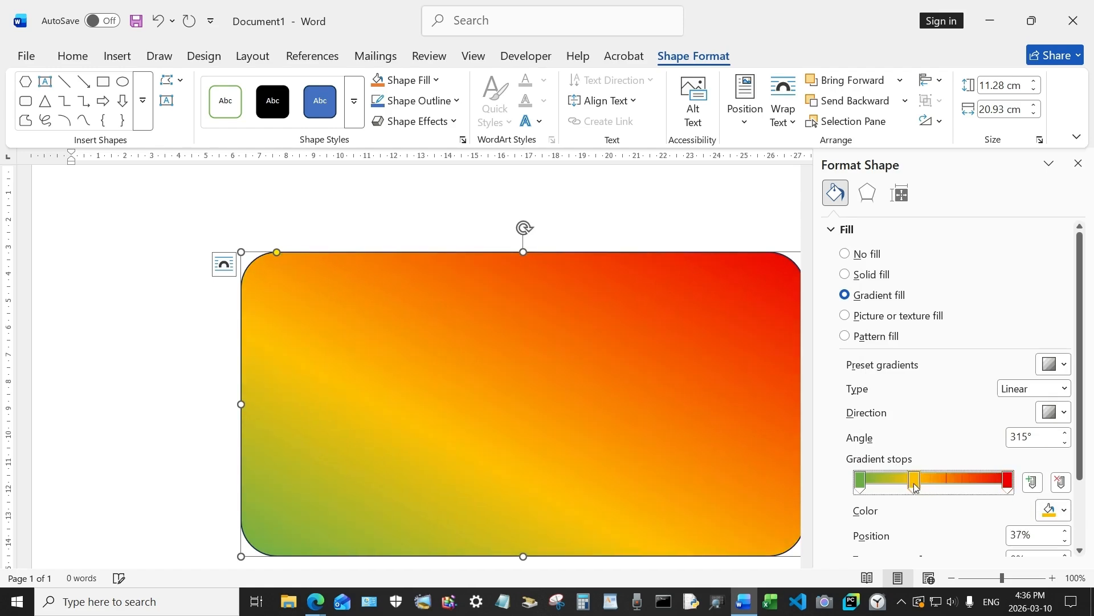
left_click(950, 483)
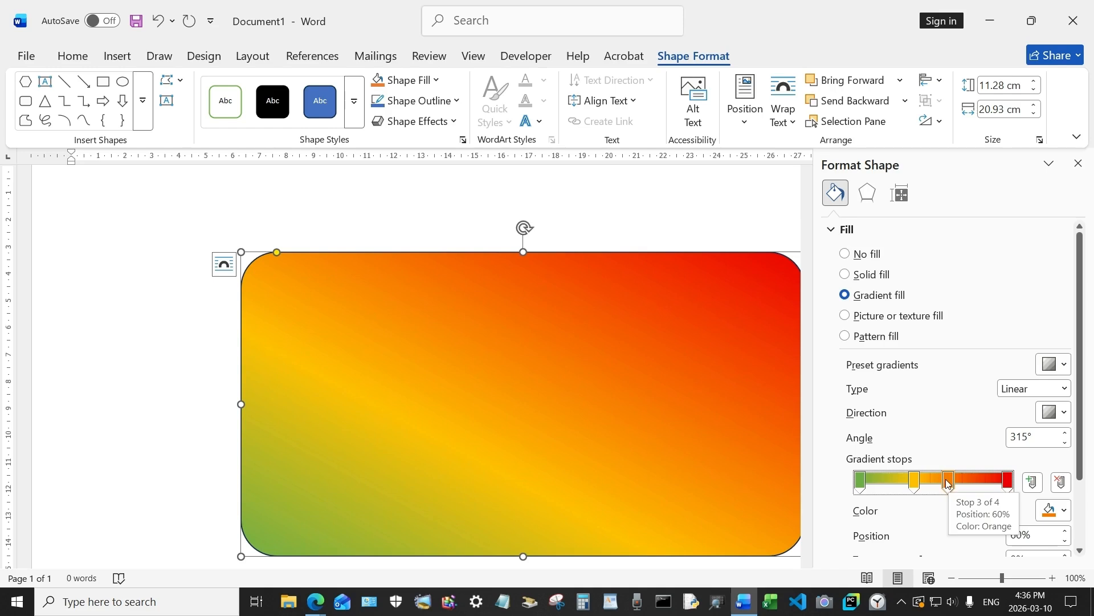
left_click(1053, 510)
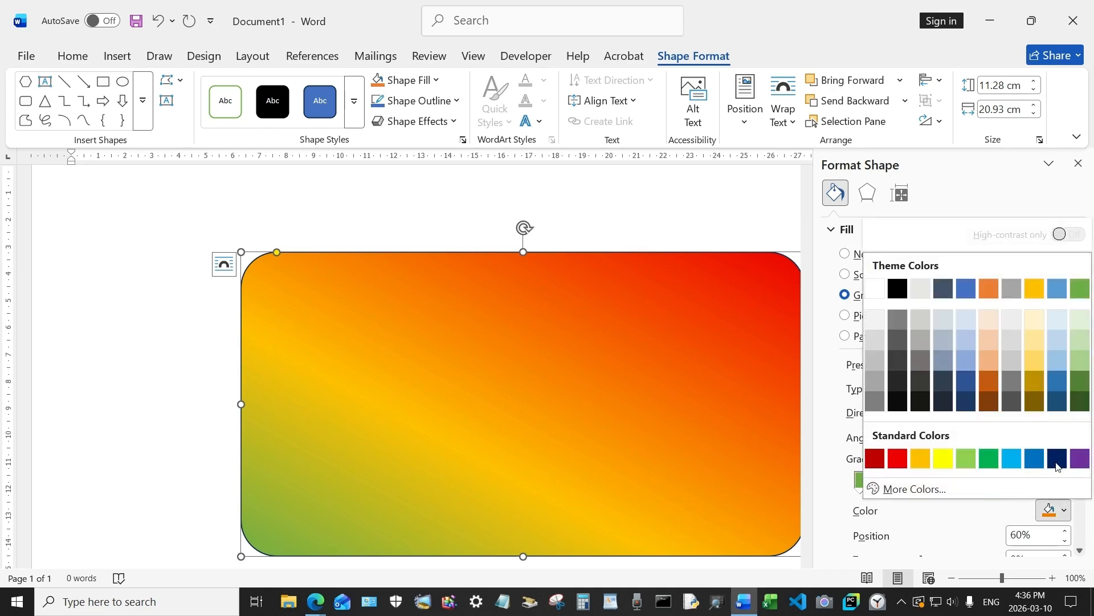
left_click(1034, 288)
mouse_move(946, 484)
left_mouse_down()
mouse_move(924, 484)
mouse_move(949, 479)
mouse_move(937, 486)
left_mouse_up()
left_click(935, 482)
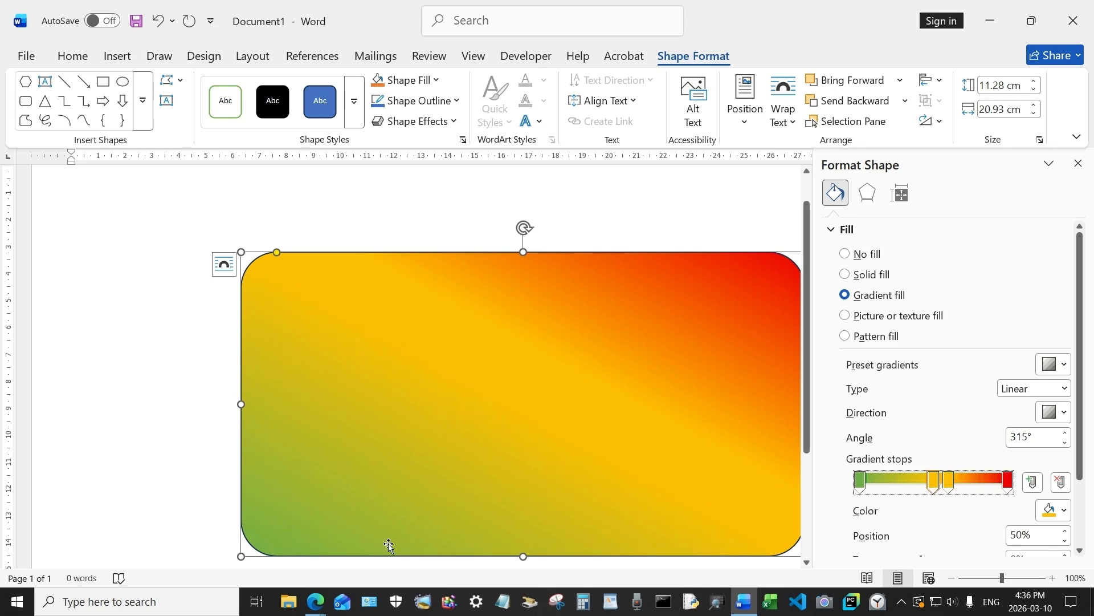
Add a gradient stop at 14% and set both it and the first stop to standard green.
left_click(881, 481)
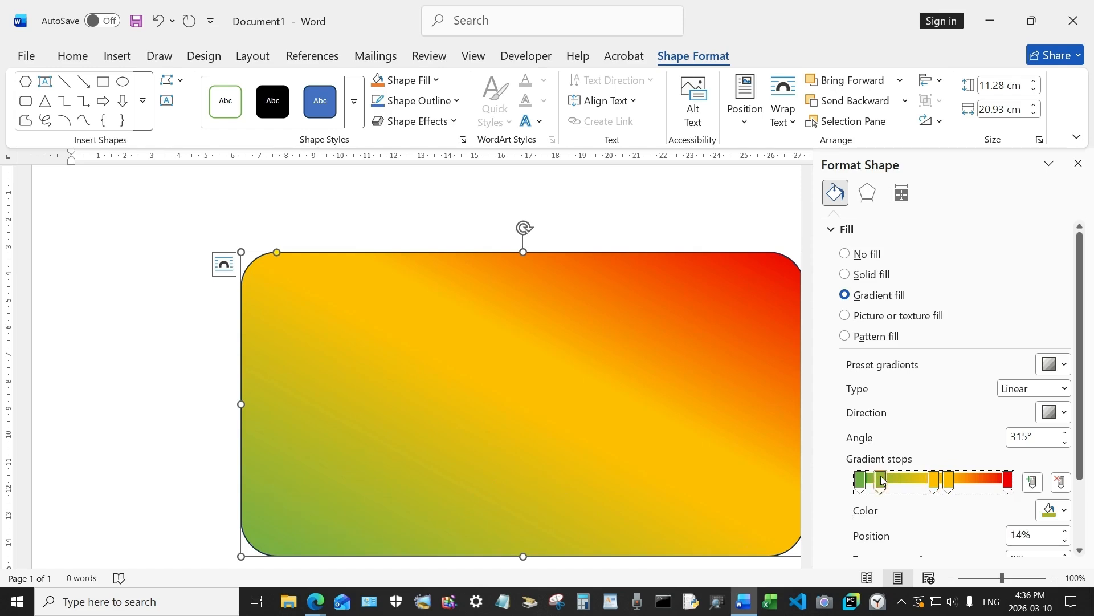
left_click(1064, 507)
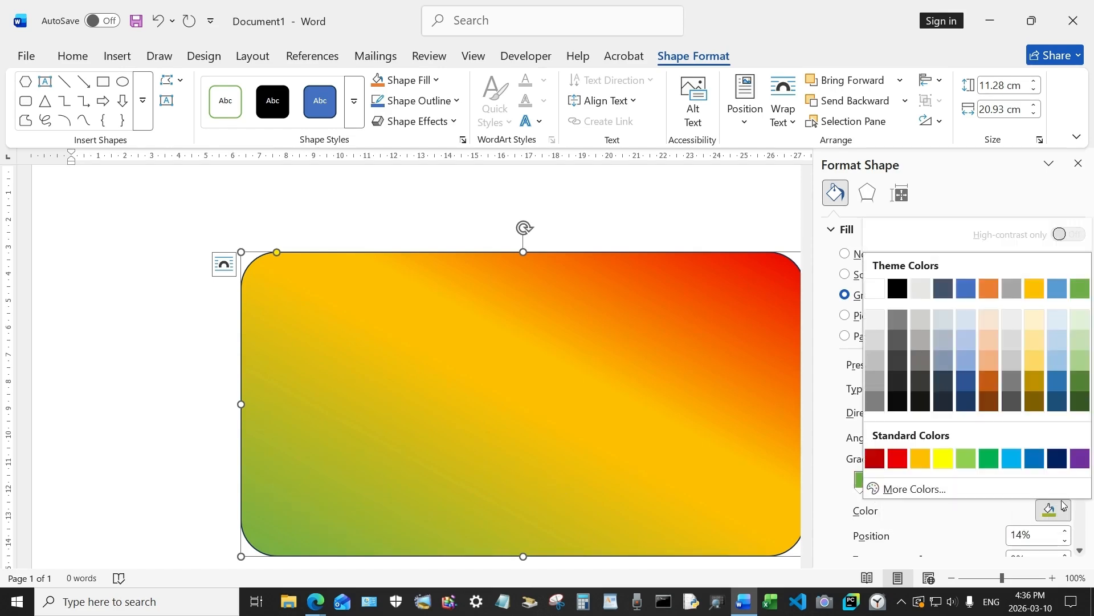
left_click(988, 459)
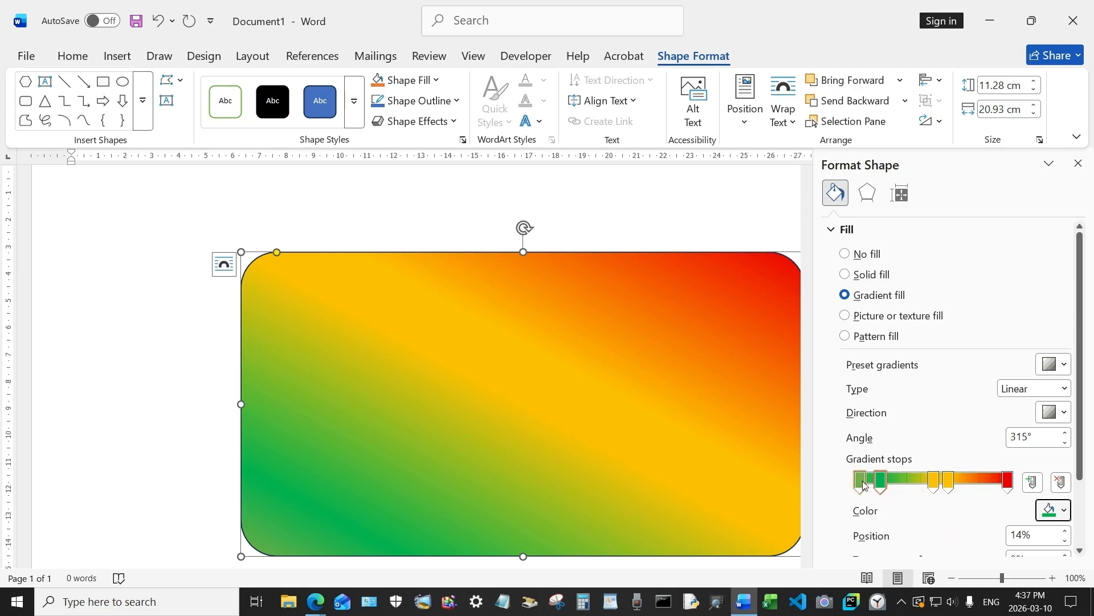
left_click(863, 483)
left_click(1065, 513)
left_click(990, 459)
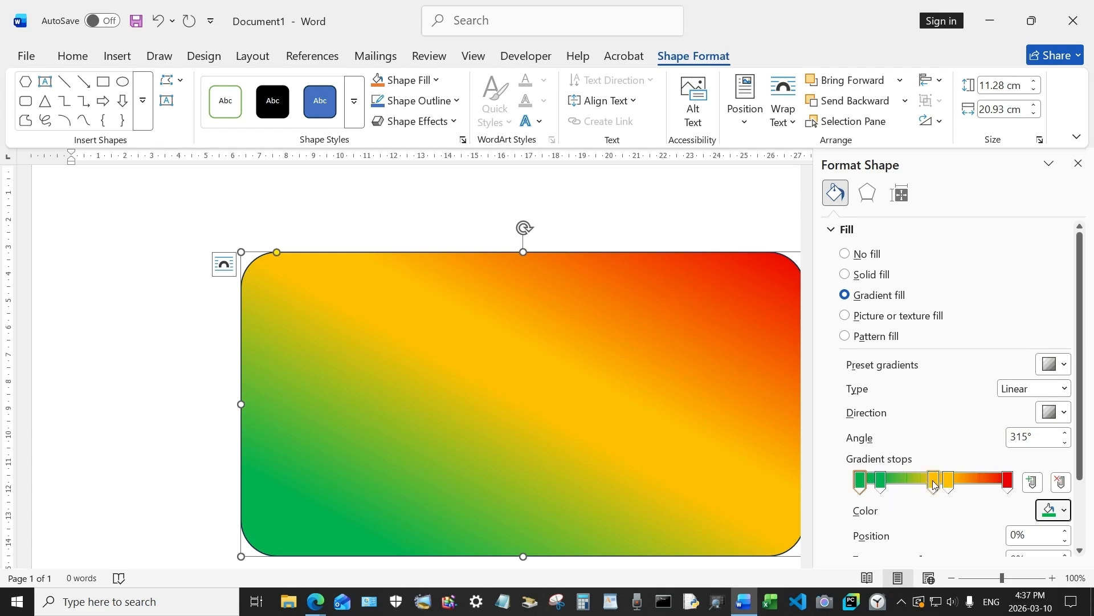
Add a standard red gradient stop at 86% and spread the two gold stops apart, with the second one at 62%.
mouse_move(934, 482)
left_mouse_down()
mouse_move(923, 489)
mouse_move(947, 483)
left_mouse_up()
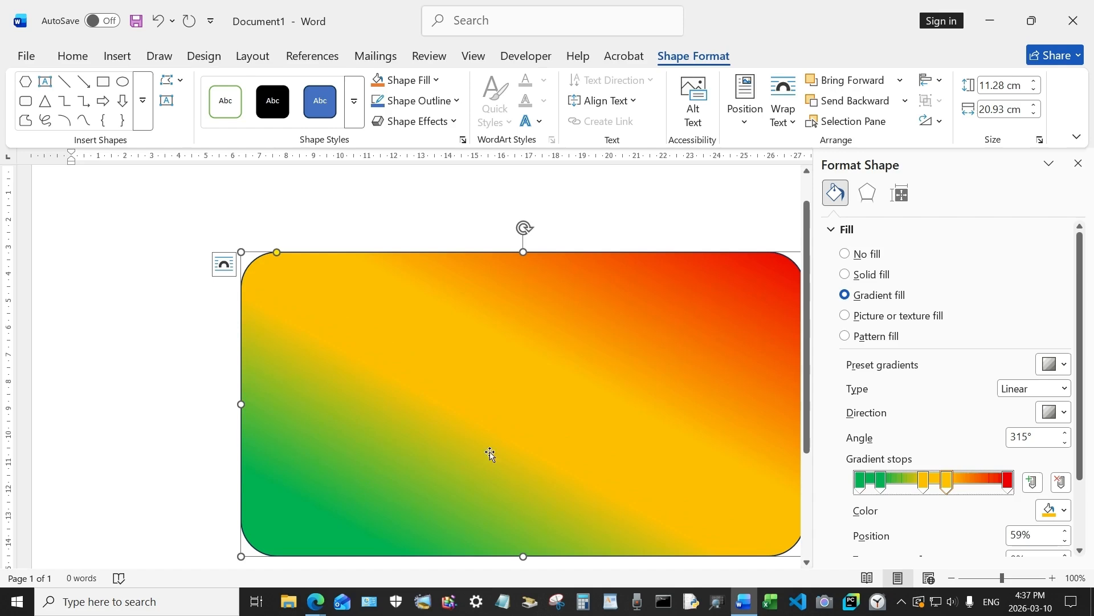
left_click(990, 484)
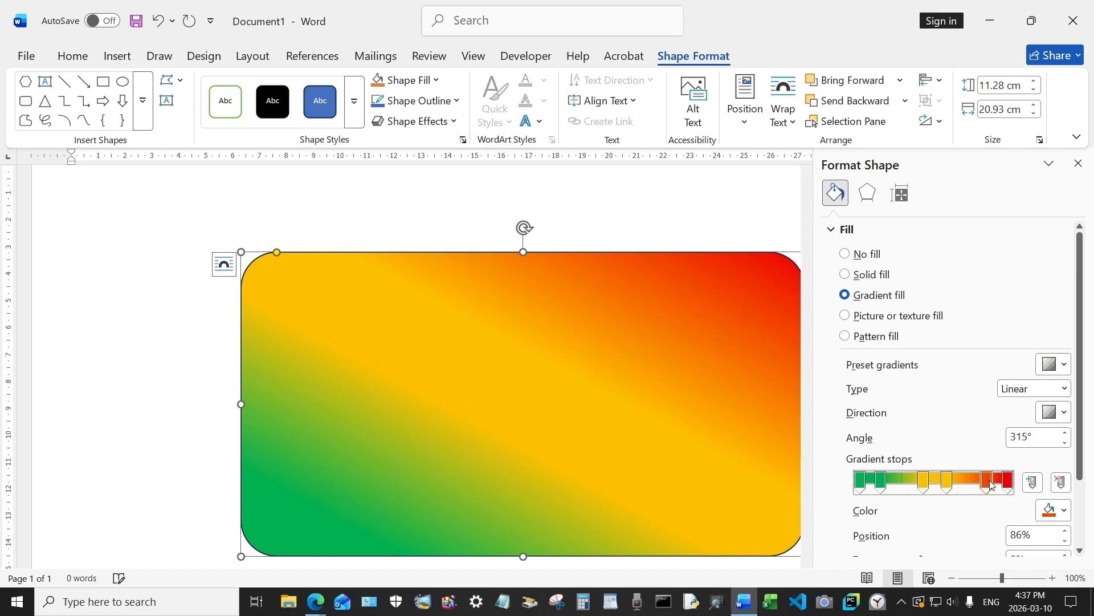
left_click(1069, 512)
left_click(896, 459)
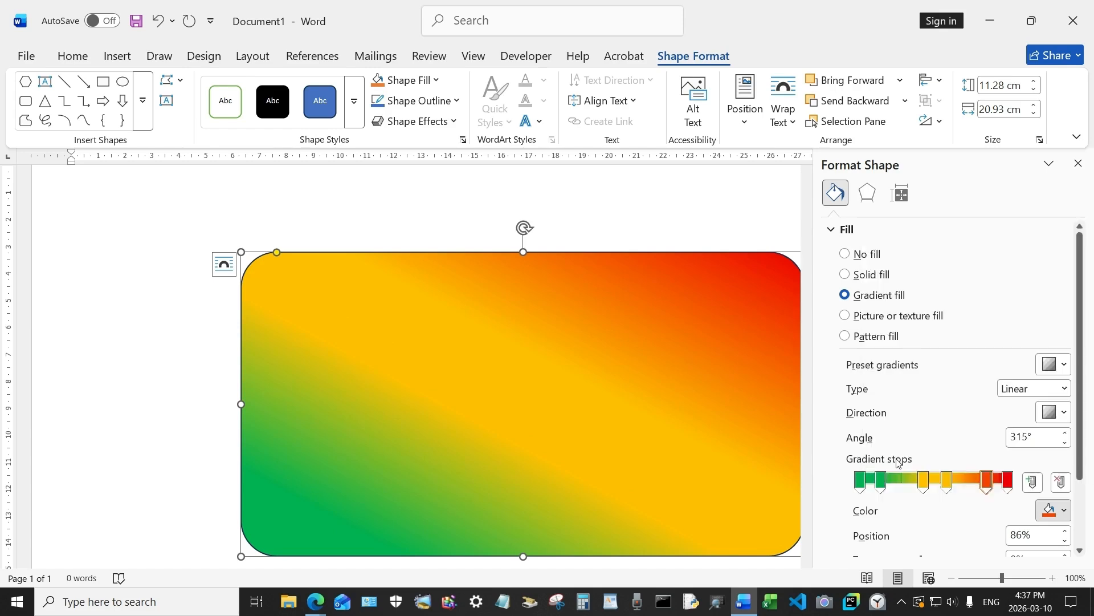
mouse_move(982, 484)
left_mouse_down()
mouse_move(969, 486)
mouse_move(988, 488)
left_mouse_up()
left_click(950, 485)
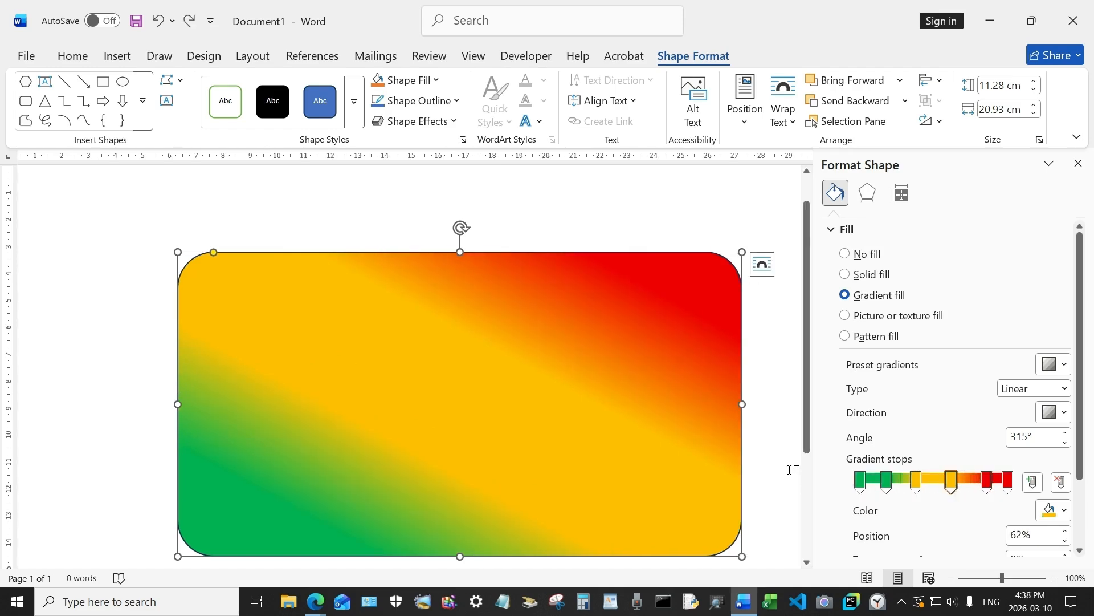
Draw a near-vertical straight line about 11.26 cm tall across the rounded rectangle's full height and set its outline to white.
scroll(790, 469, "down", 2)
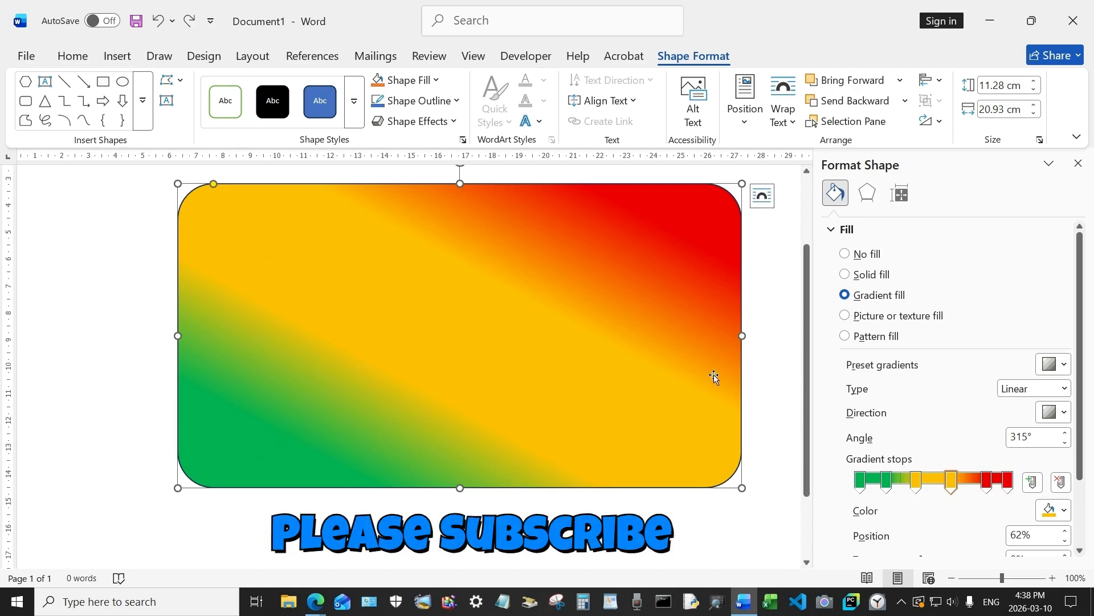
left_click(363, 548)
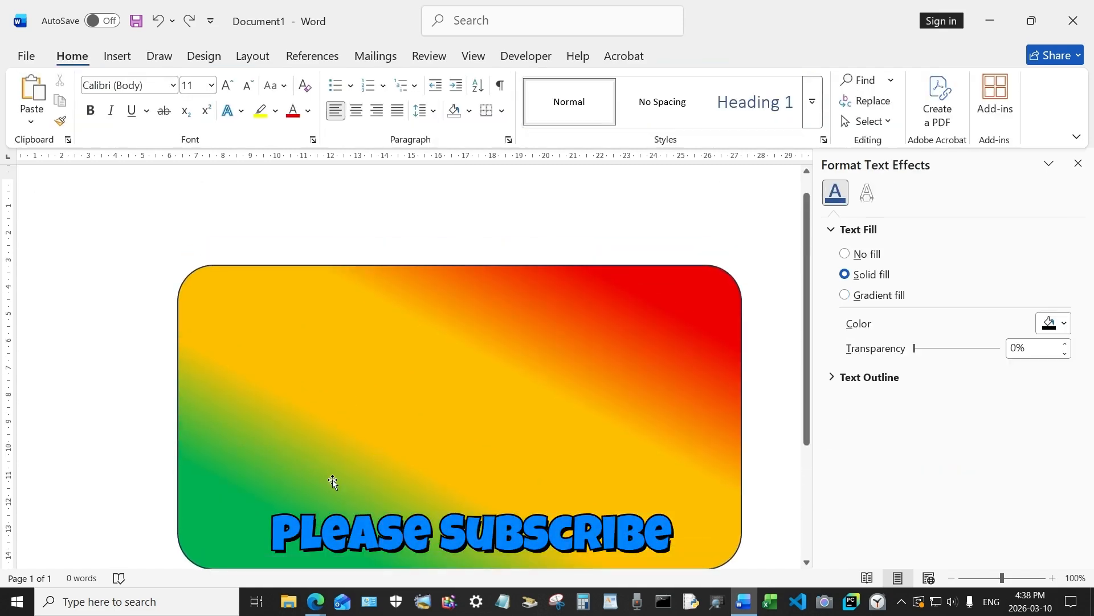
scroll(456, 450, "down", 1)
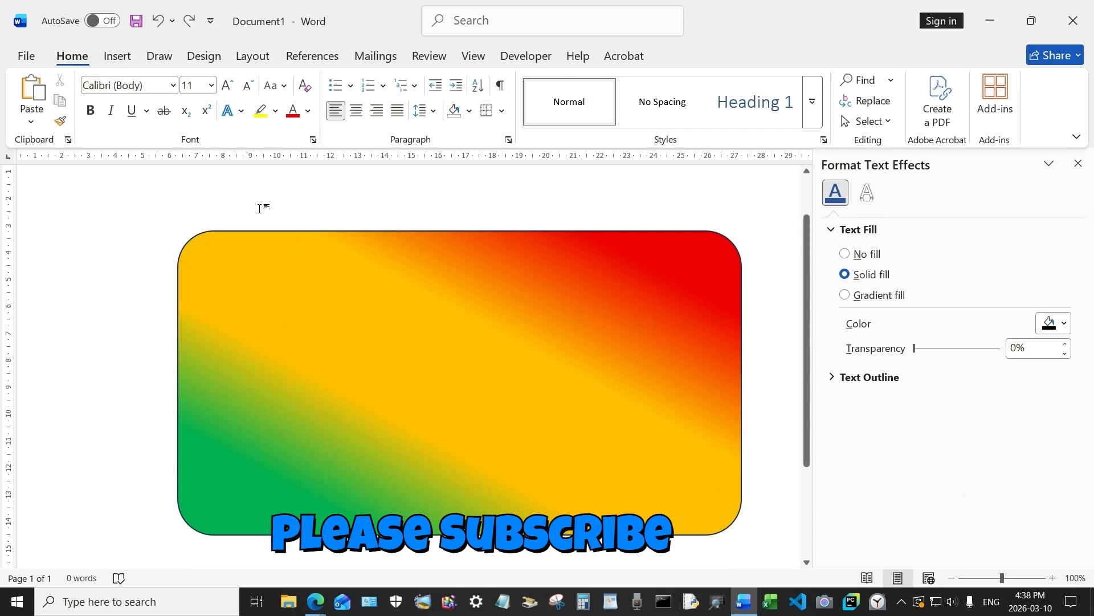
left_click(119, 57)
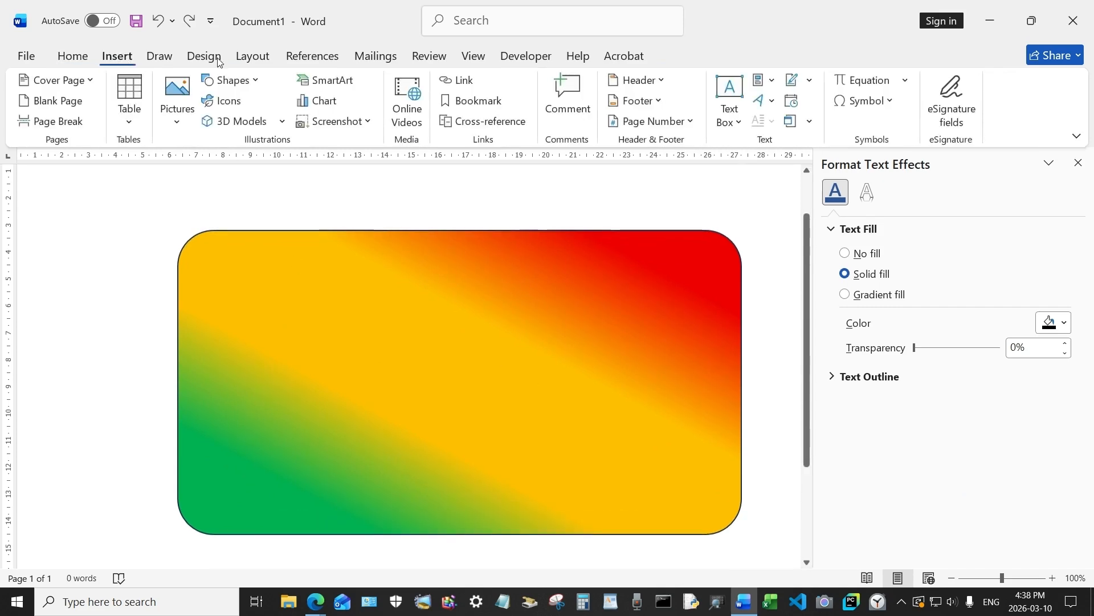
left_click(231, 80)
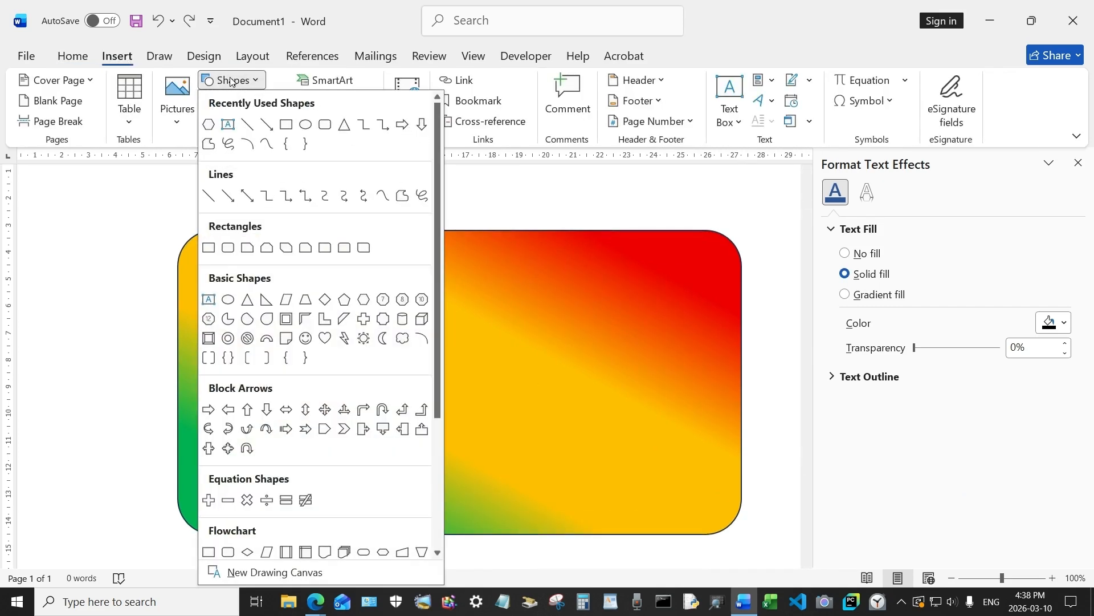
left_click(248, 126)
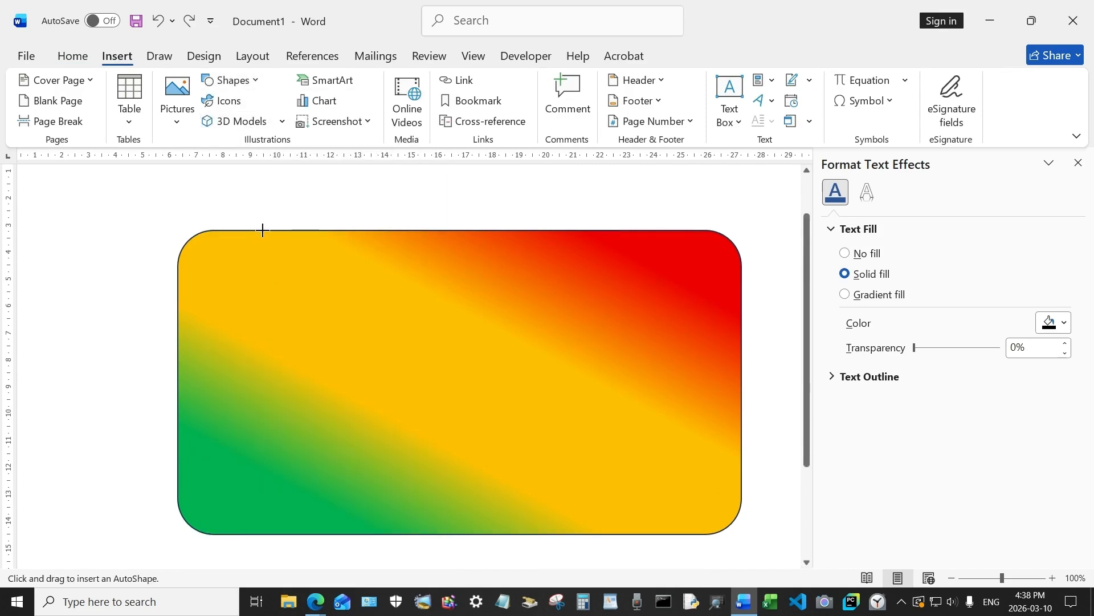
left_click_drag(262, 229, 267, 533)
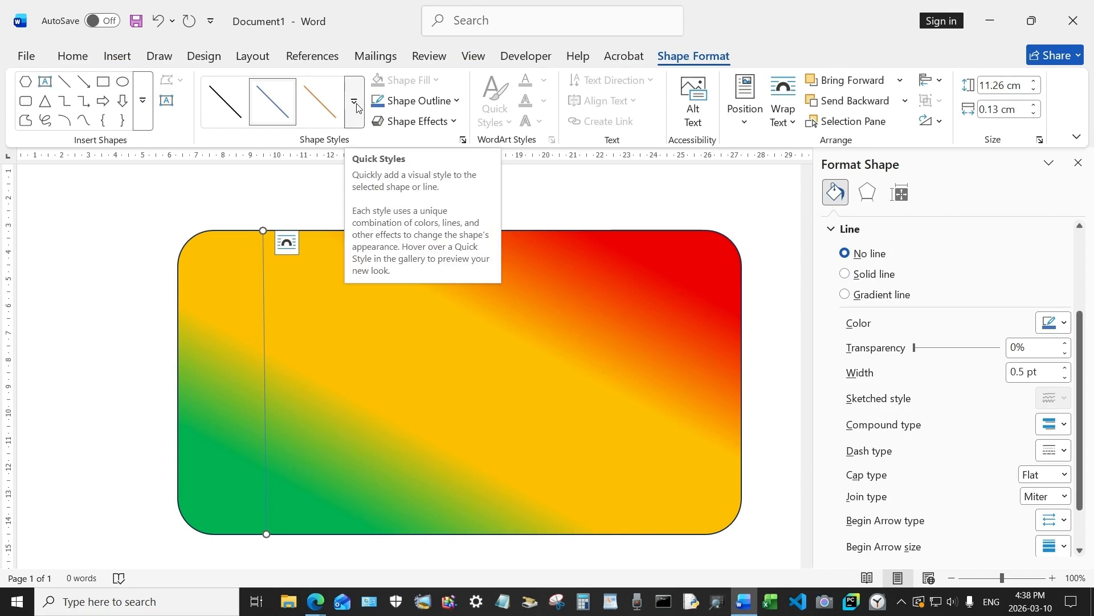
left_click(419, 101)
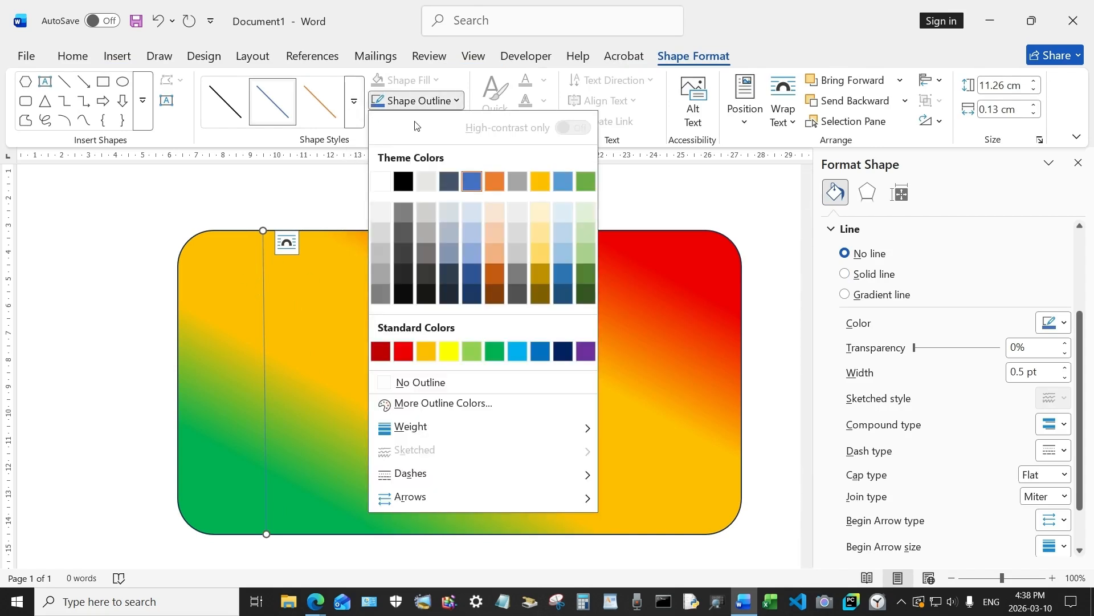
left_click(382, 181)
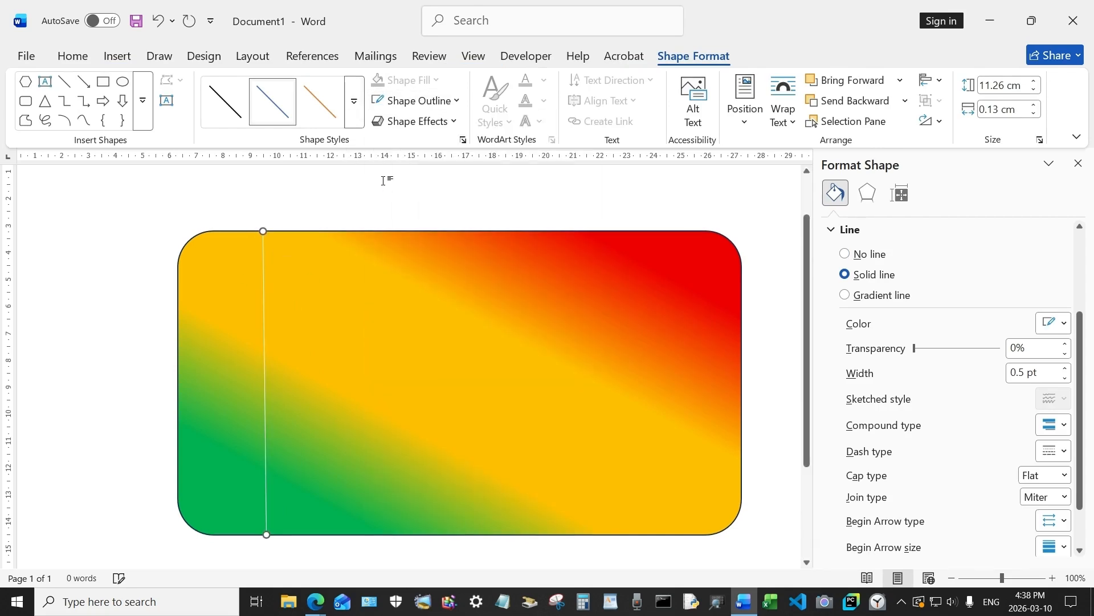
Copy and paste the white line to make three in total, and place them at roughly the quarter points of the rectangle's width.
right_click(265, 350)
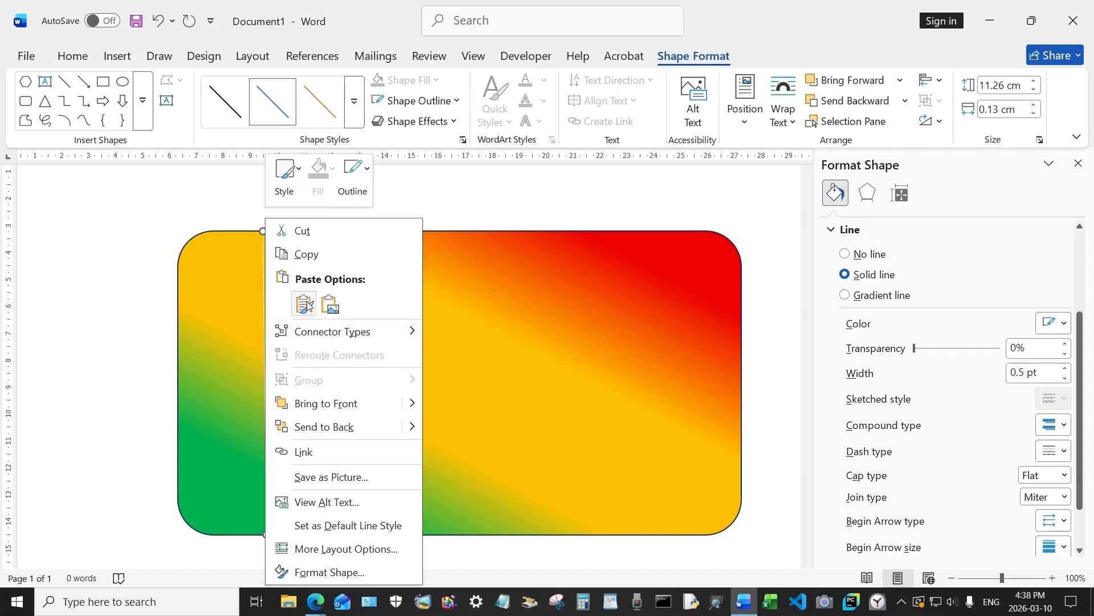
left_click(317, 254)
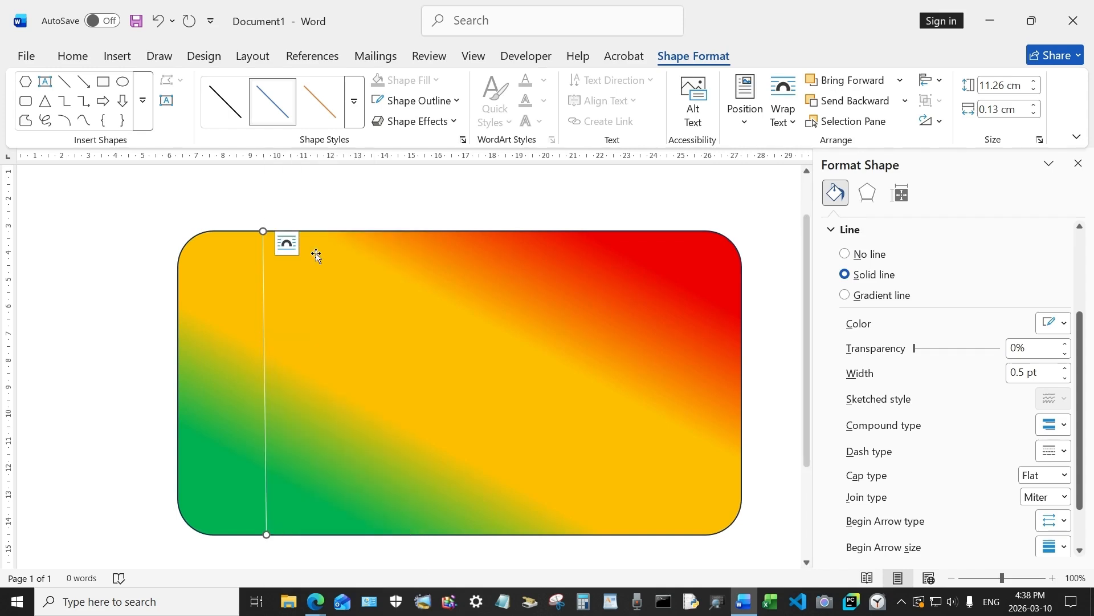
right_click(351, 261)
left_click(391, 256)
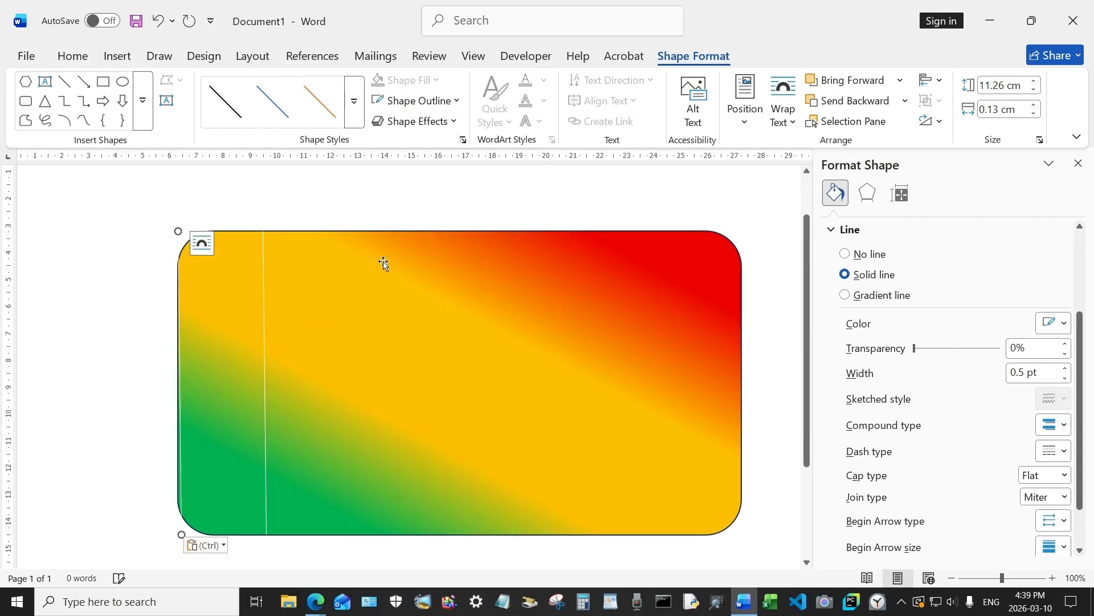
right_click(382, 262)
left_click(422, 285)
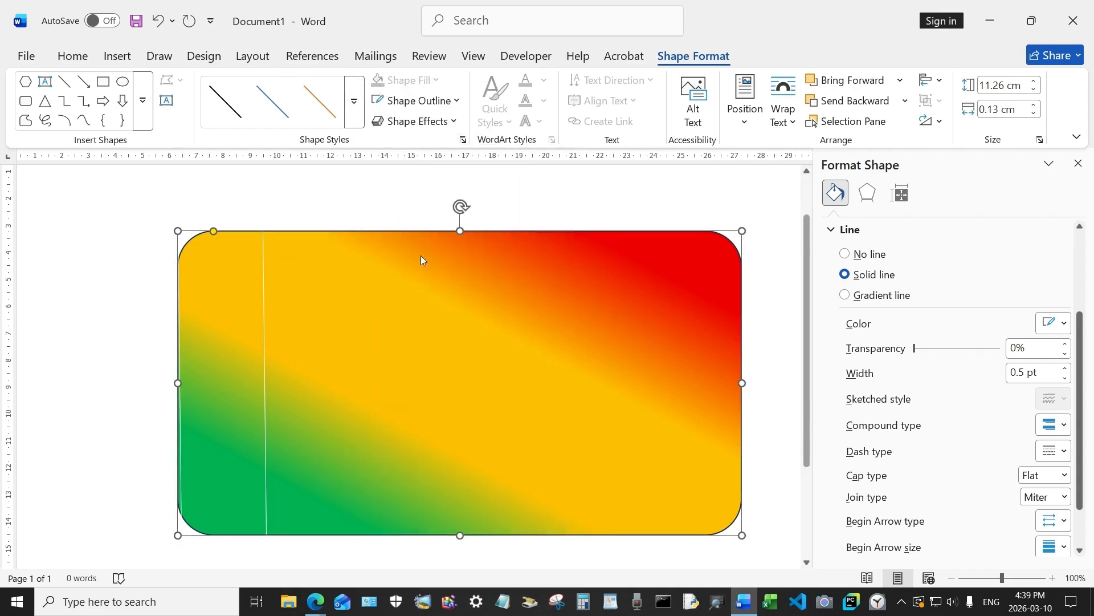
key("ctrl+v")
left_click_drag(192, 317, 321, 350)
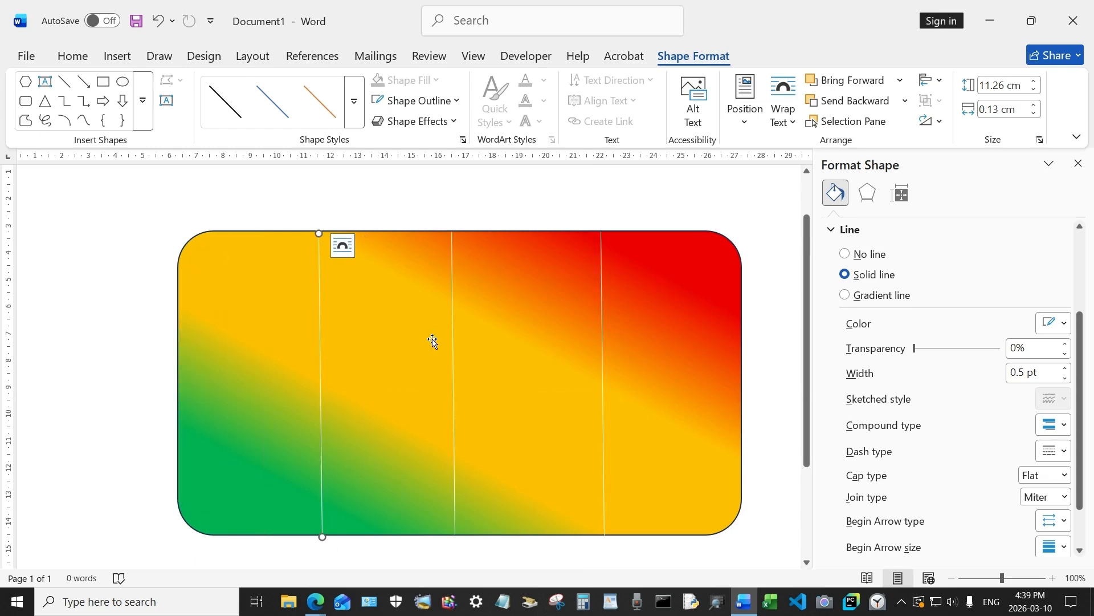
Distribute the three vertical lines horizontally, and adjust the leftmost line to about 11.37 cm tall so it meets the rectangle's edges.
left_click(455, 340, "shift")
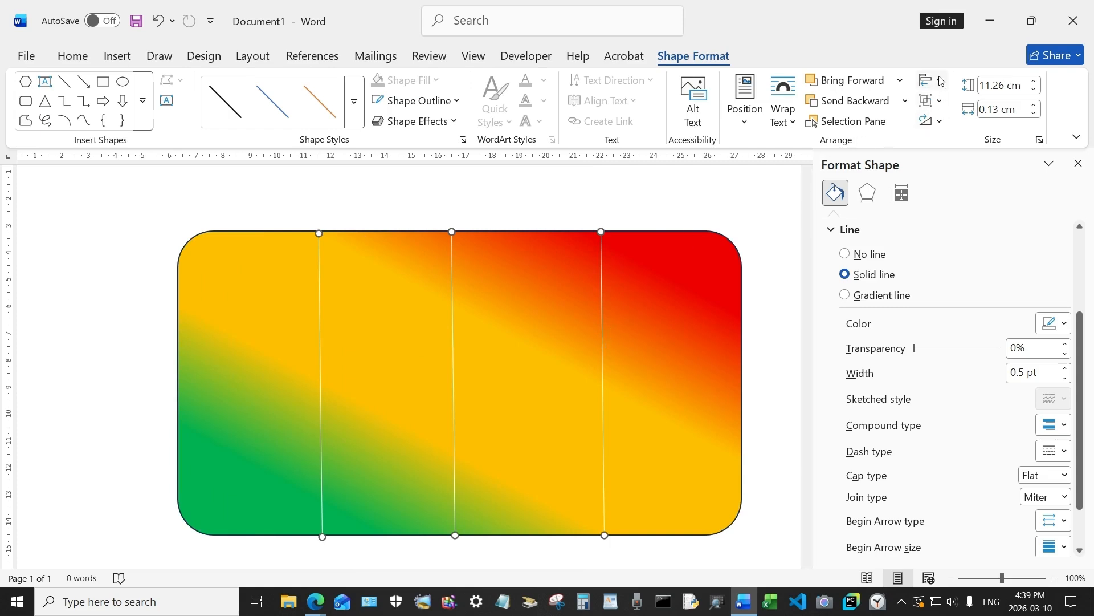
left_click(940, 102)
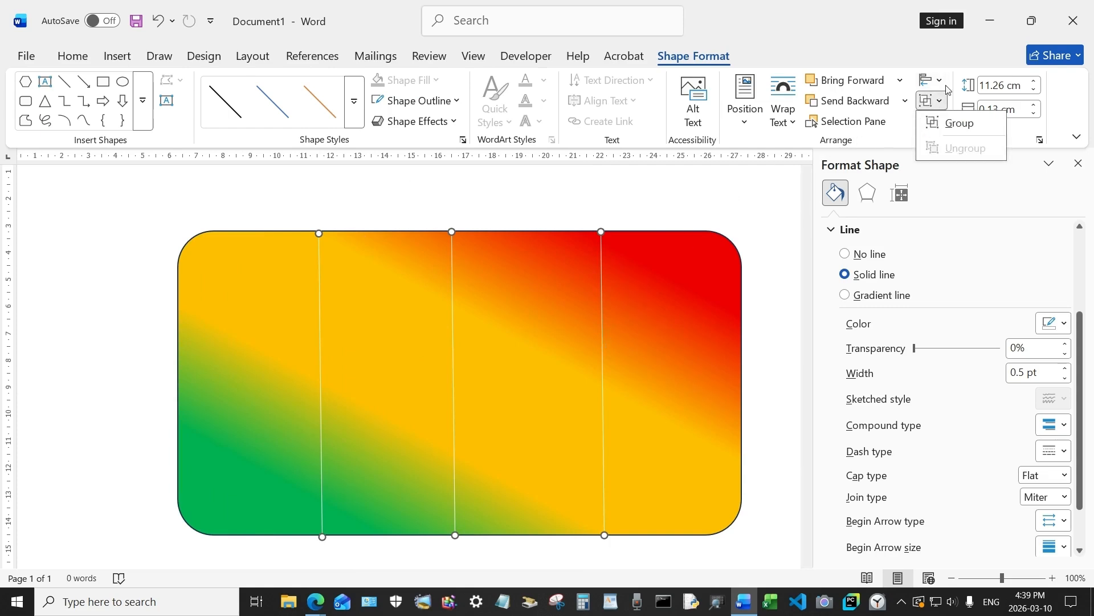
left_click(941, 83)
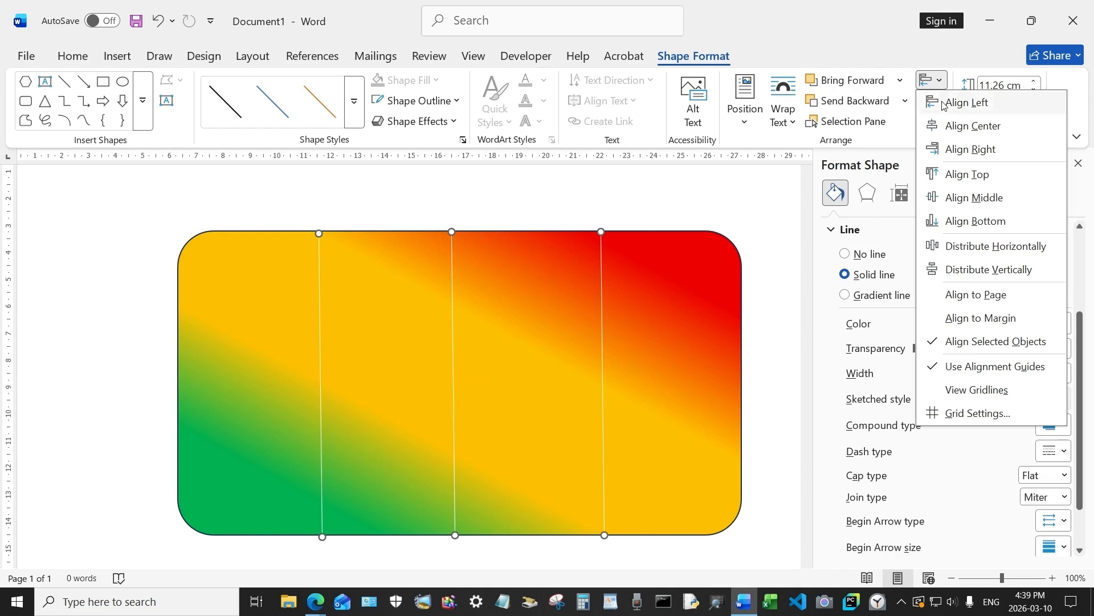
left_click(975, 249)
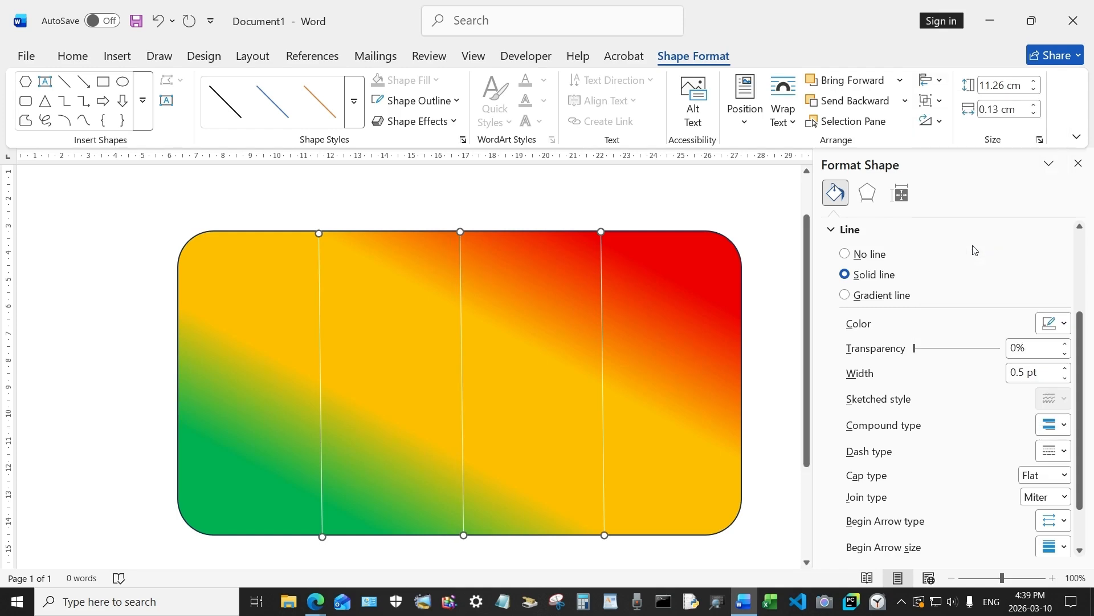
left_click(319, 328)
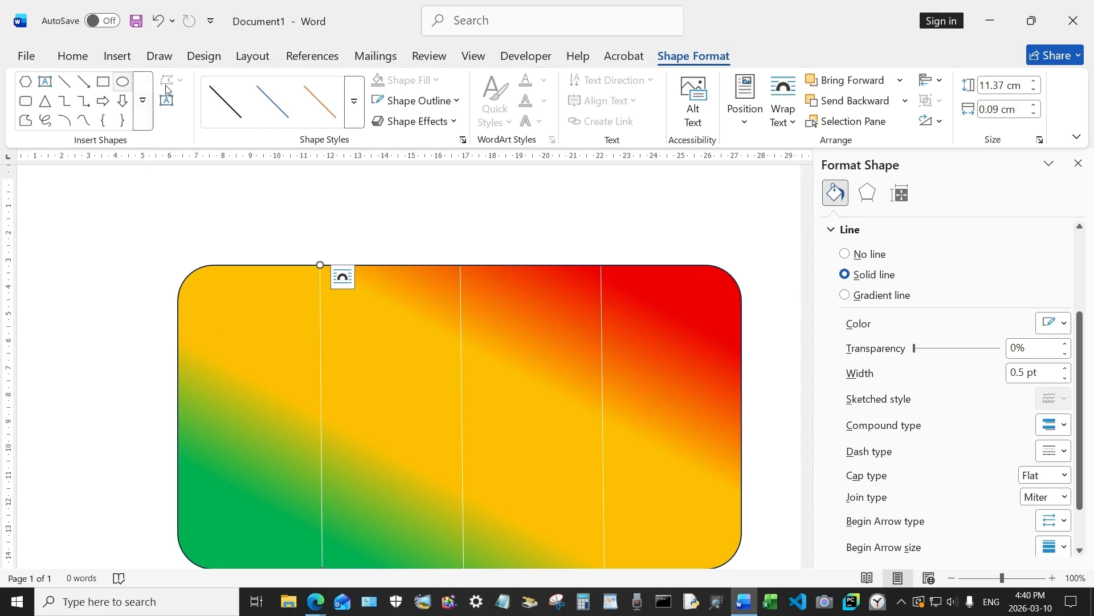
Draw a white horizontal line about 20.91 cm wide across the rectangle a third of the way down, and add a copy at two thirds.
left_click(64, 82)
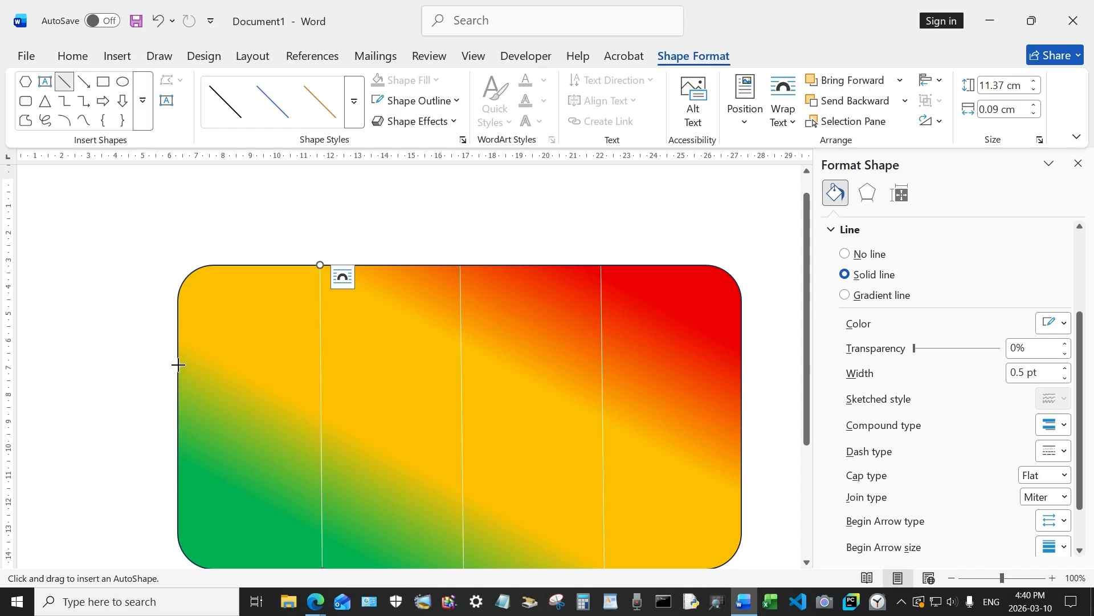
left_click_drag(178, 365, 741, 360)
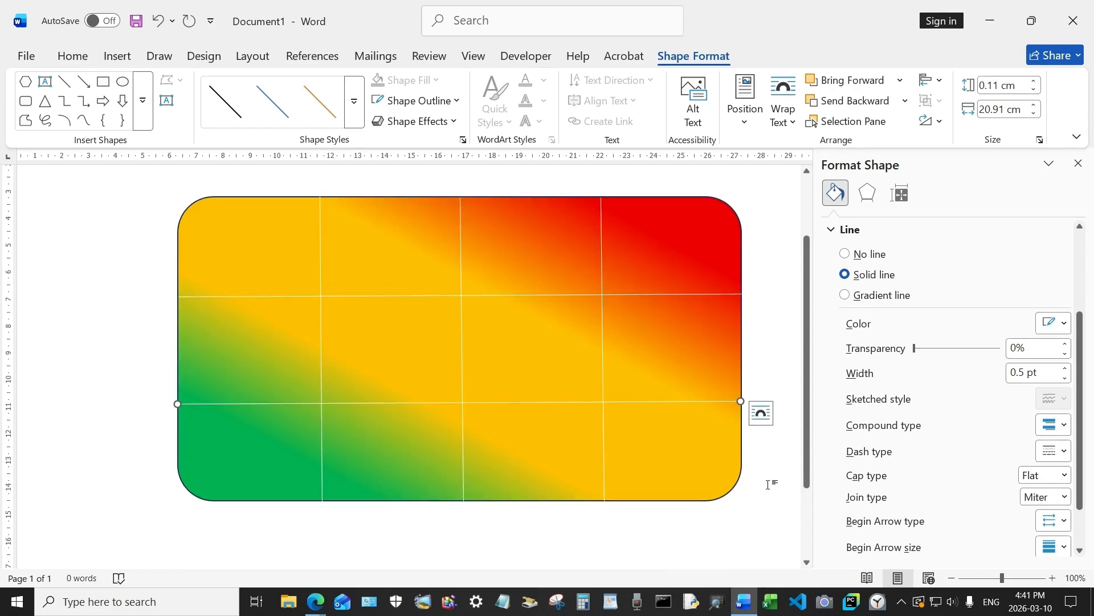
key("Escape")
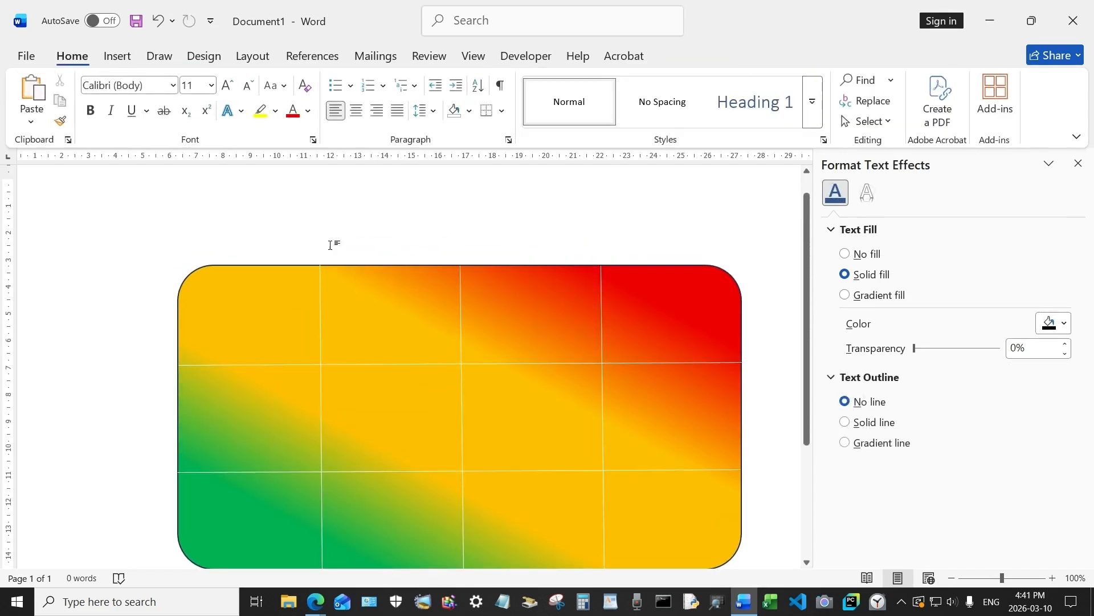
Insert a text box about 5.25 cm wide and 1.12 cm high above the rectangle and enter "Probability" in it.
left_click(118, 56)
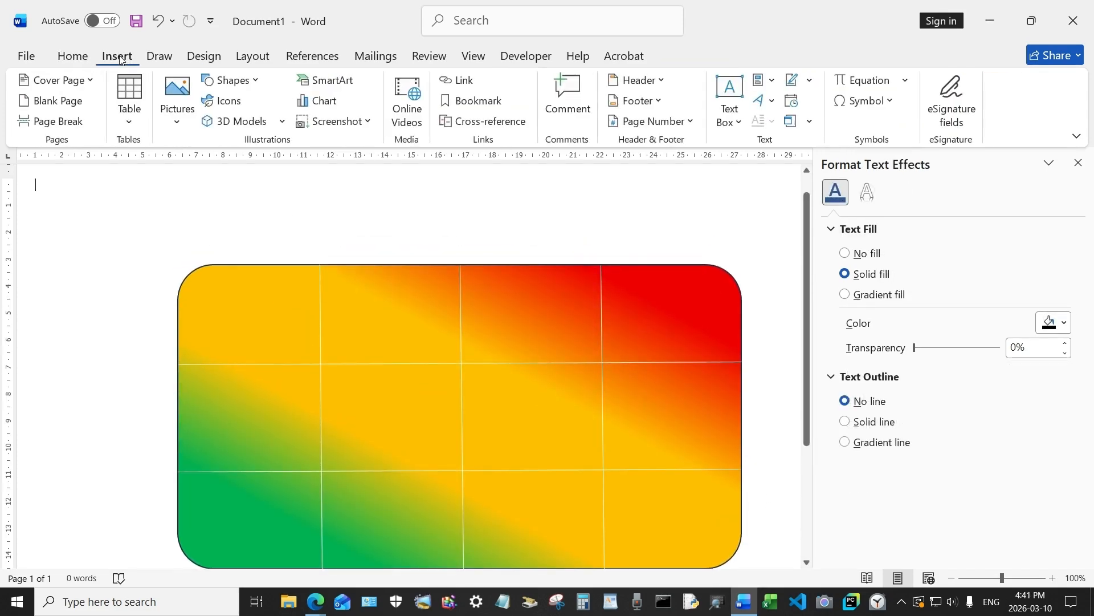
left_click(235, 85)
left_click(234, 121)
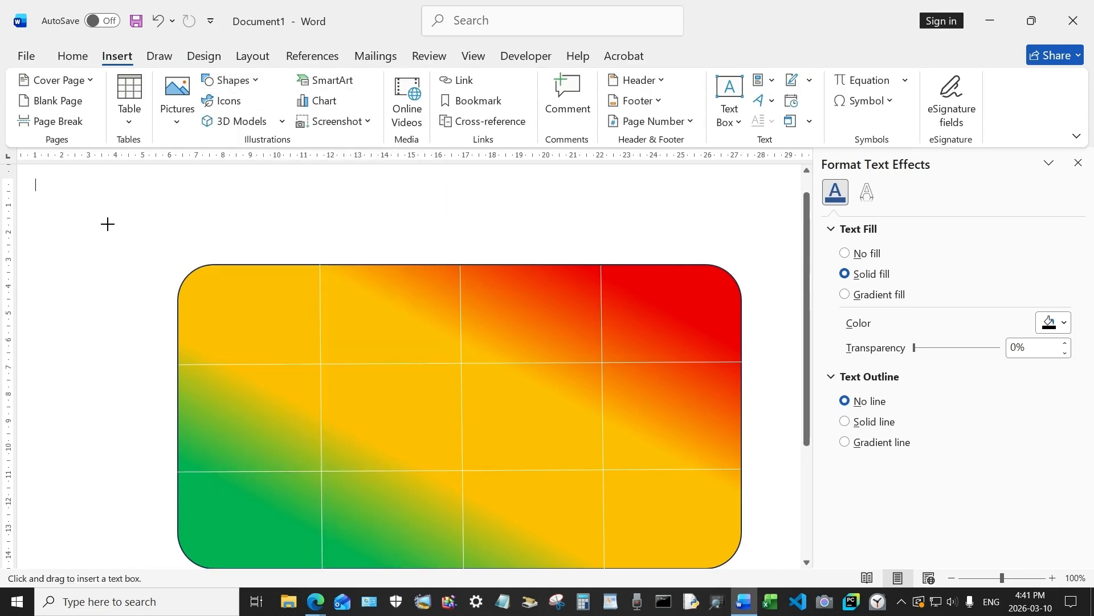
left_click_drag(152, 203, 295, 233)
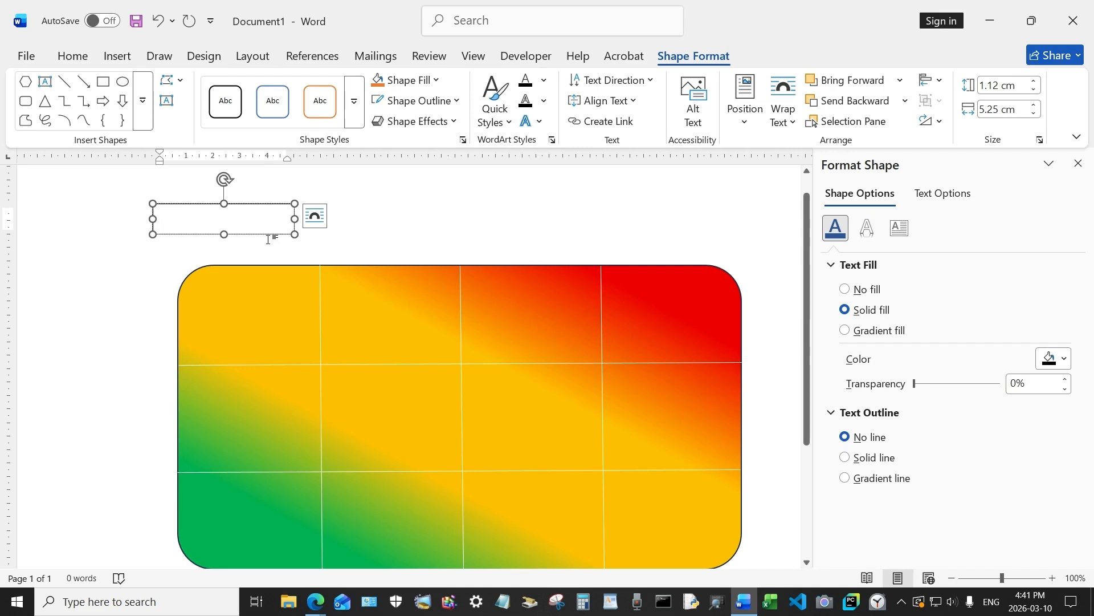
type("Pro")
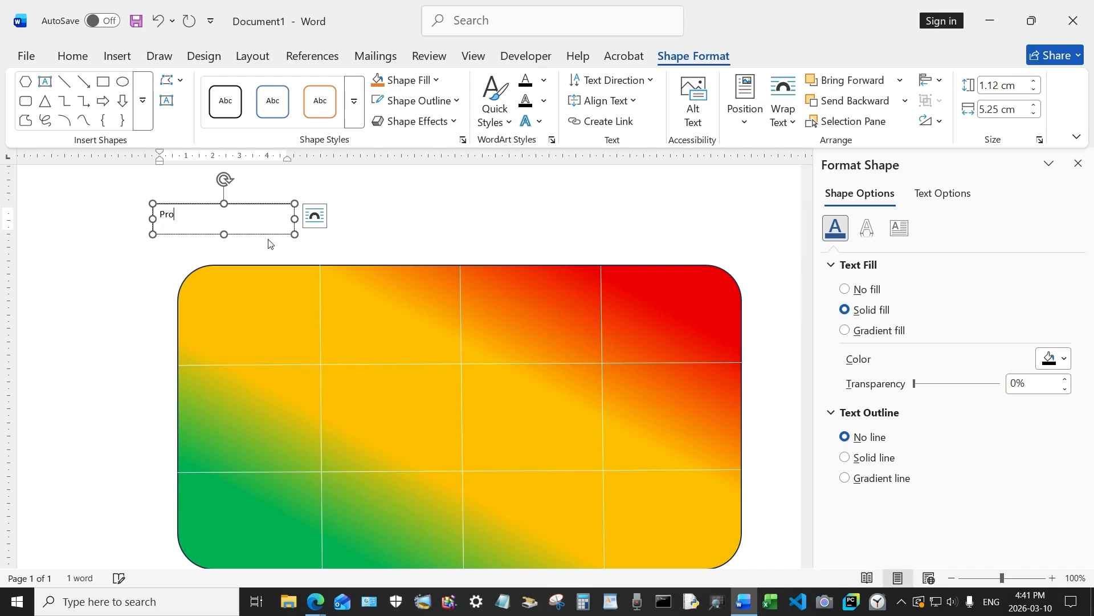
type("bability")
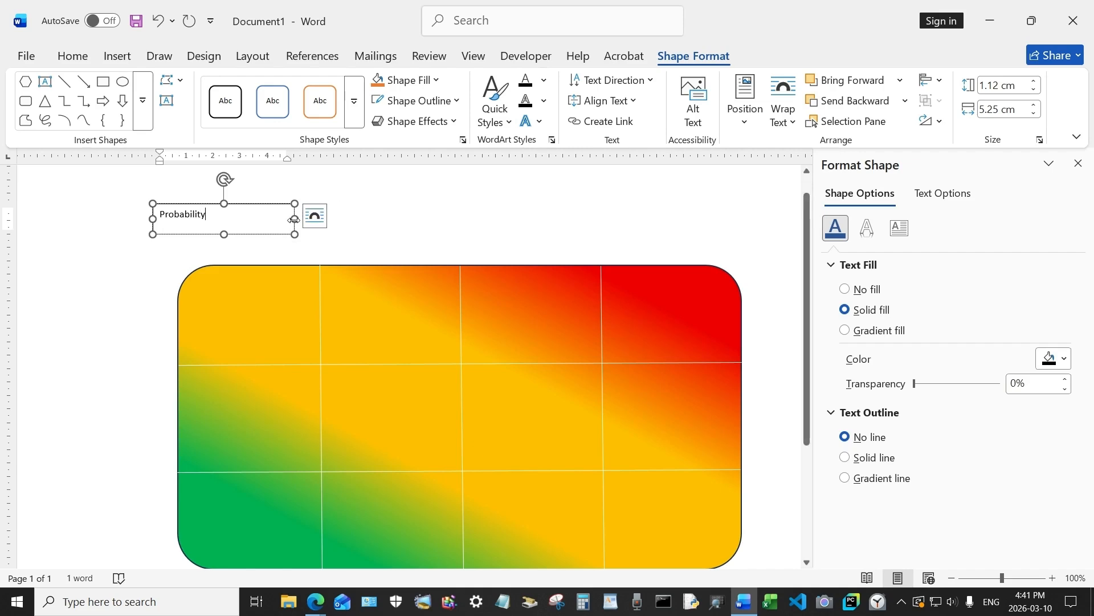
Set the "Probability" text to Arial Black and resize its text box so the word fits on one line.
left_click(288, 220)
left_click_drag(294, 219, 144, 215)
left_click(230, 165)
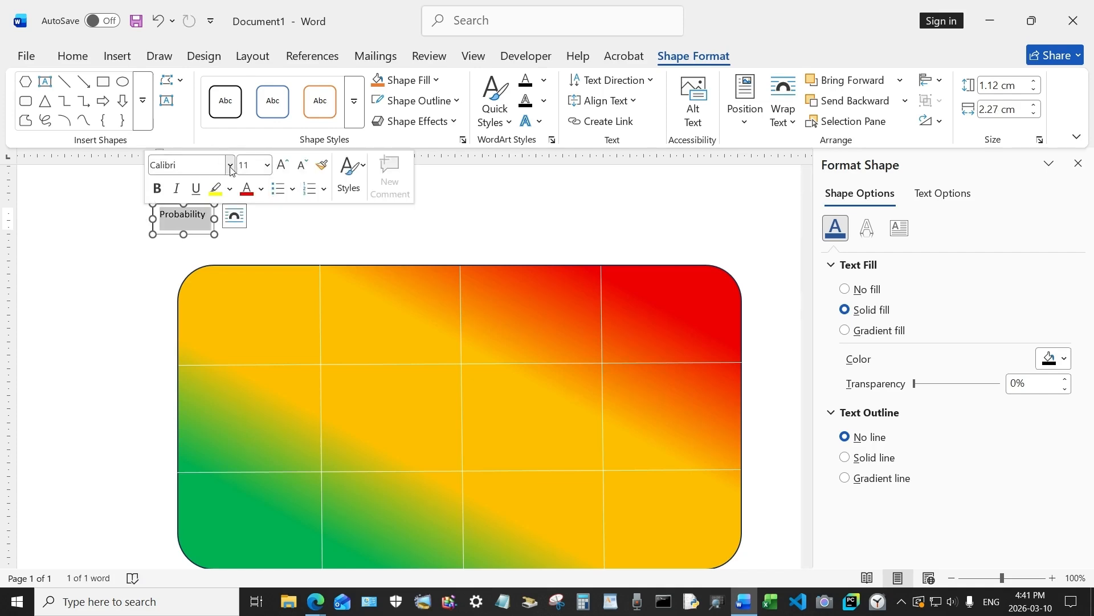
left_click(217, 281)
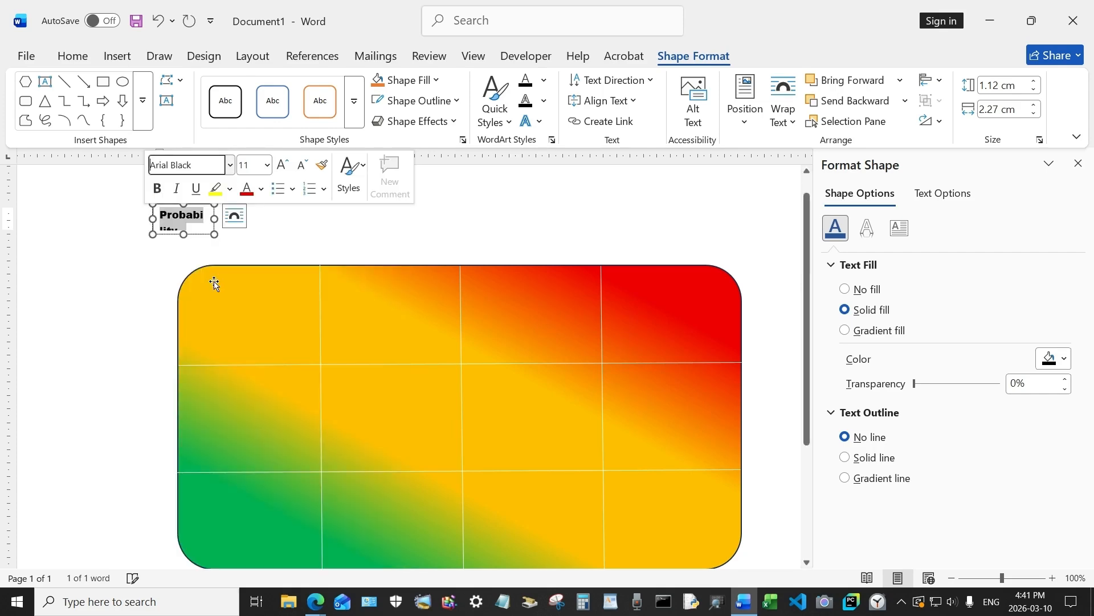
left_click_drag(215, 219, 284, 215)
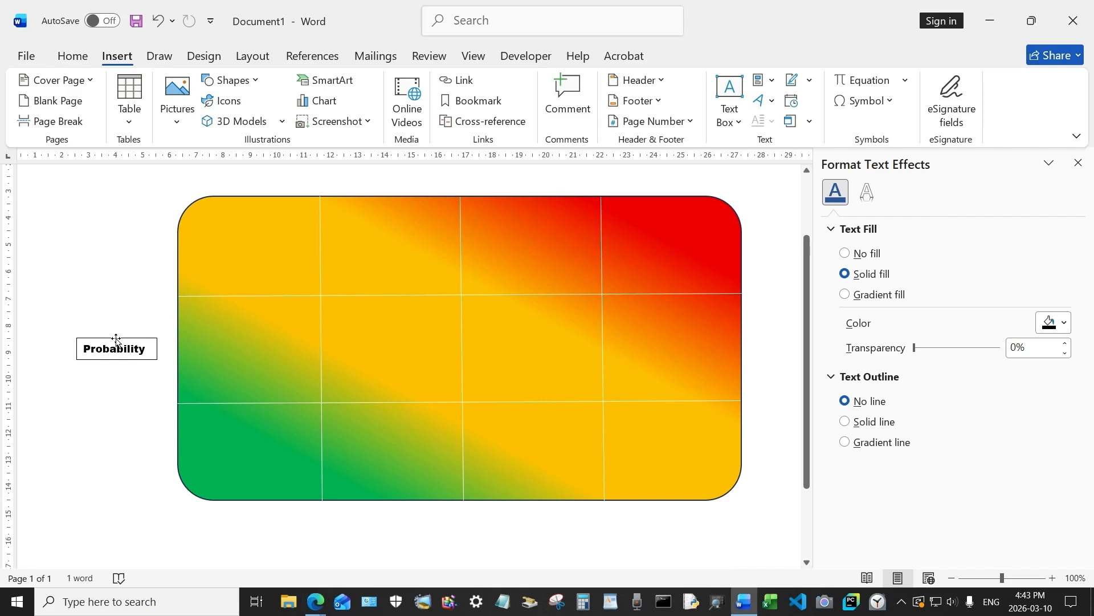
Move the "Probability" text box to just below the rectangle, centered under it.
left_click_drag(116, 340, 458, 519)
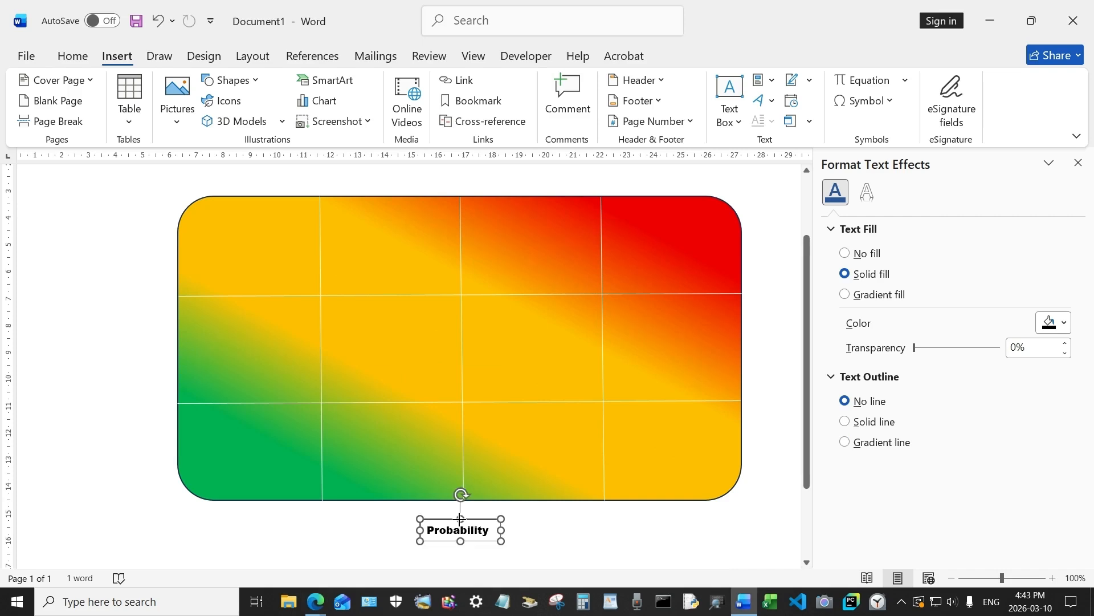
left_click(593, 538)
scroll(471, 502, "down", 3)
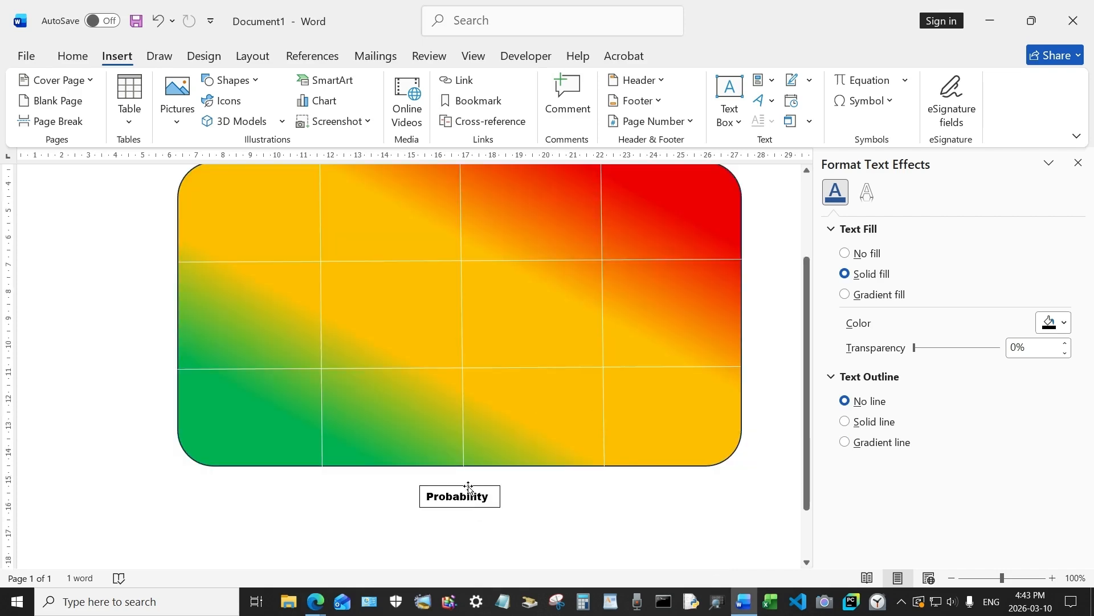
Copy the "Probability" text box and paste a duplicate onto the gradient rectangle.
right_click(468, 487)
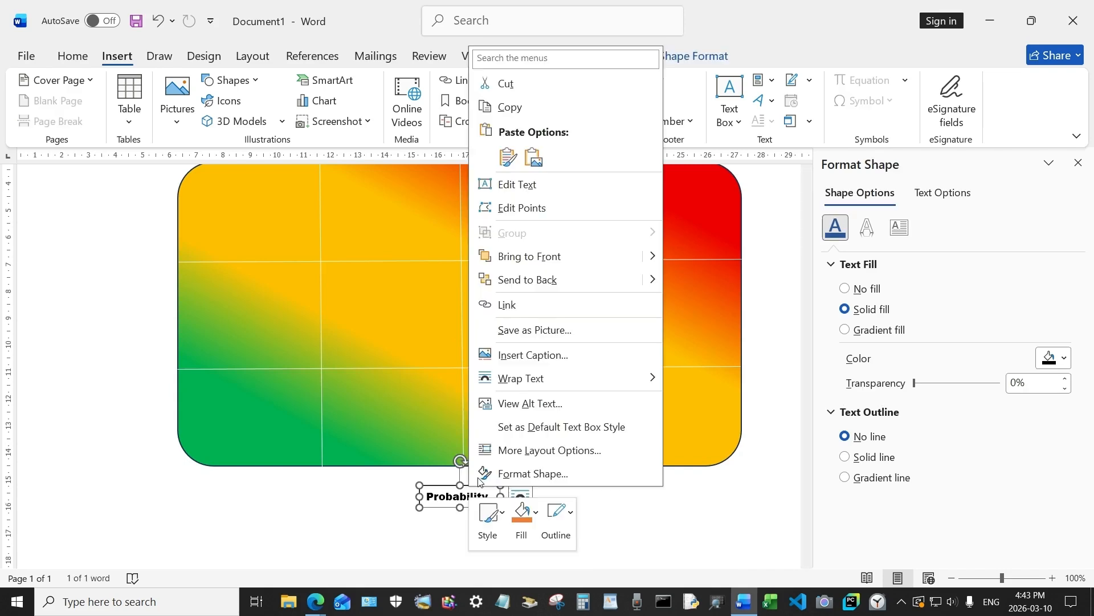
left_click(513, 109)
scroll(579, 491, "up", 2)
right_click(580, 492)
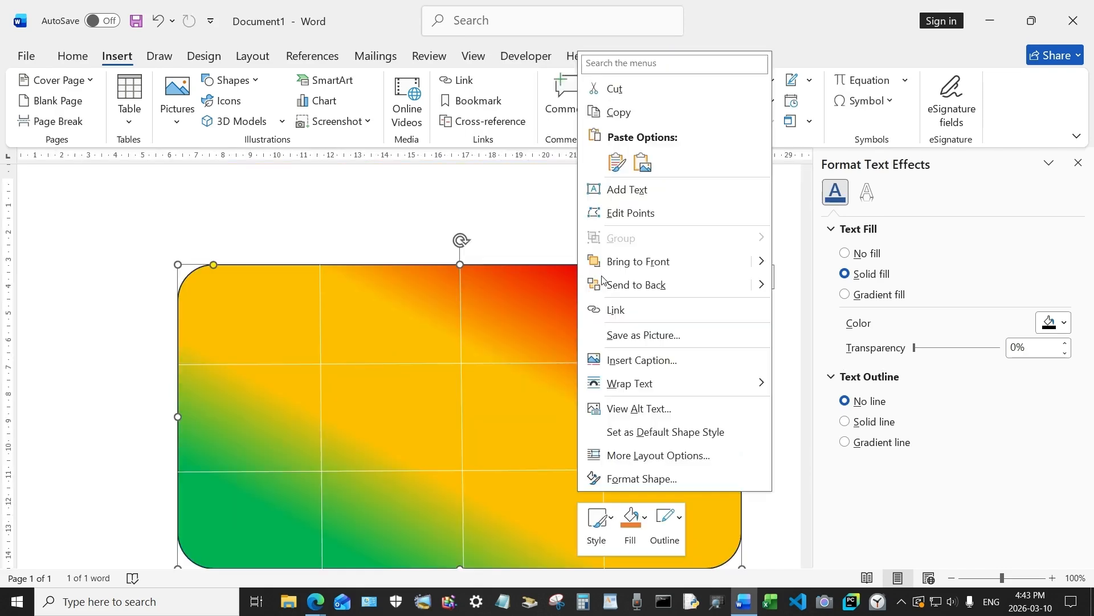
left_click(616, 161)
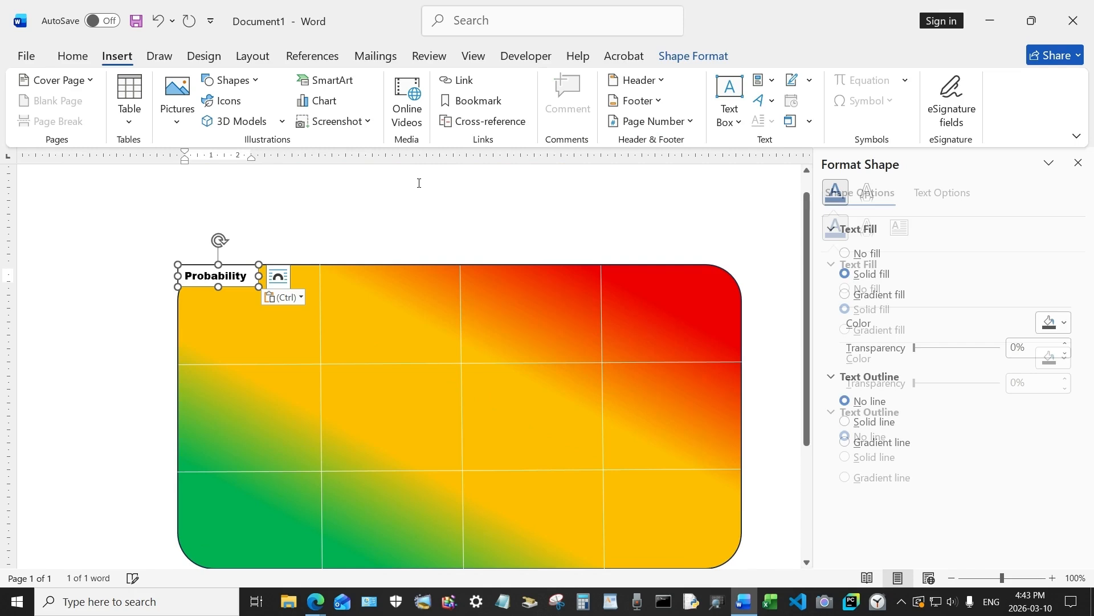
Move the pasted text box above the rectangle, replacing its text with "High" and narrowing it to about 1.57 cm.
left_click_drag(232, 263, 280, 222)
type("Hi")
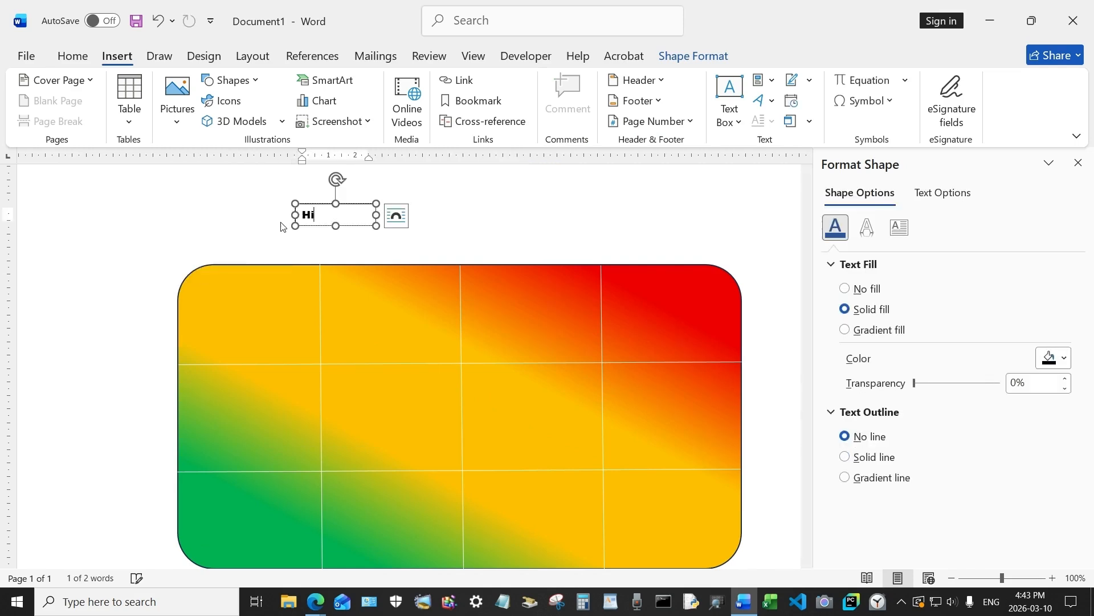
type("gh")
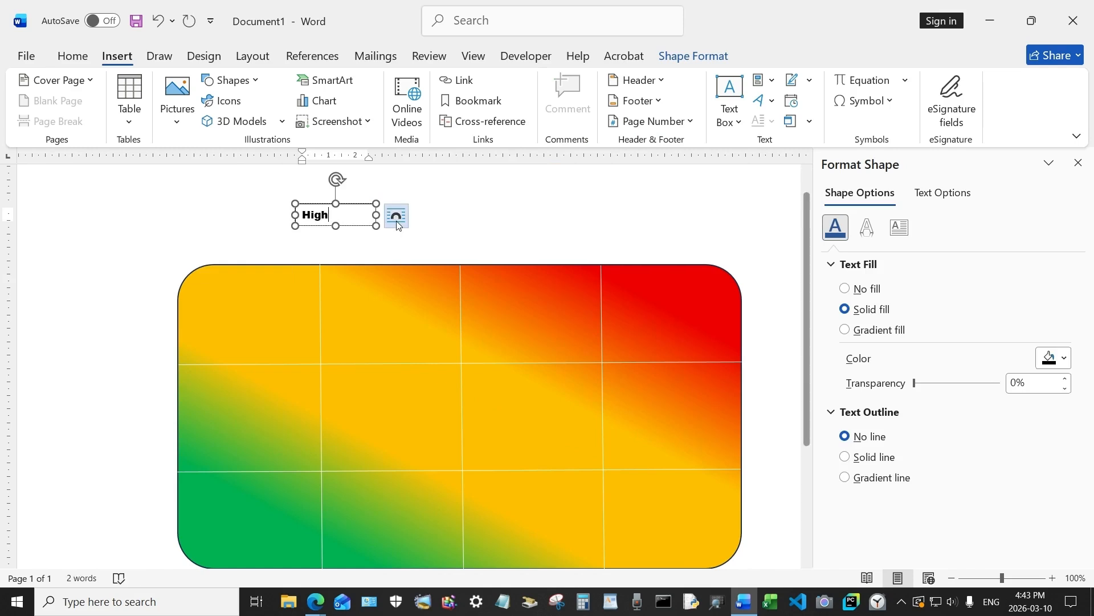
left_click_drag(376, 214, 338, 215)
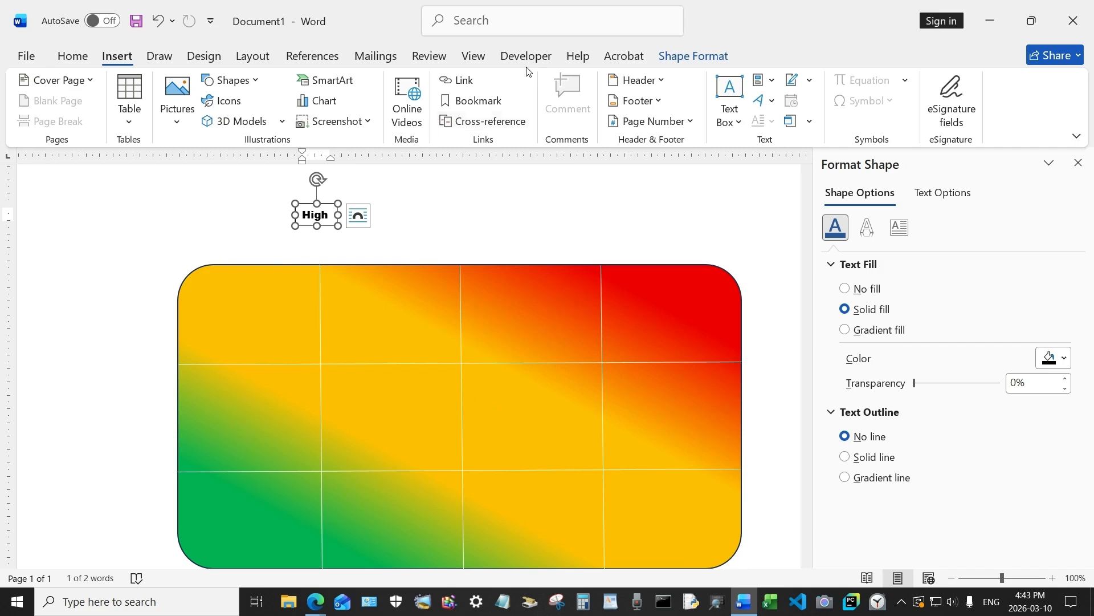
Hide the outline of the "High" text box and move it below the rectangle, under the last column.
left_click(693, 55)
left_click(419, 101)
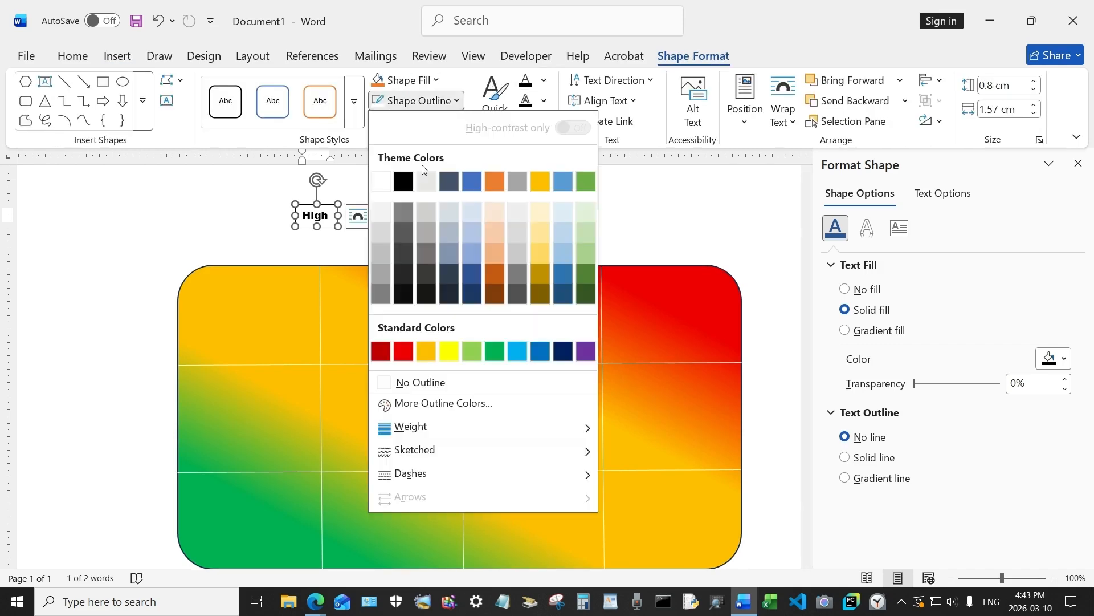
left_click(388, 249)
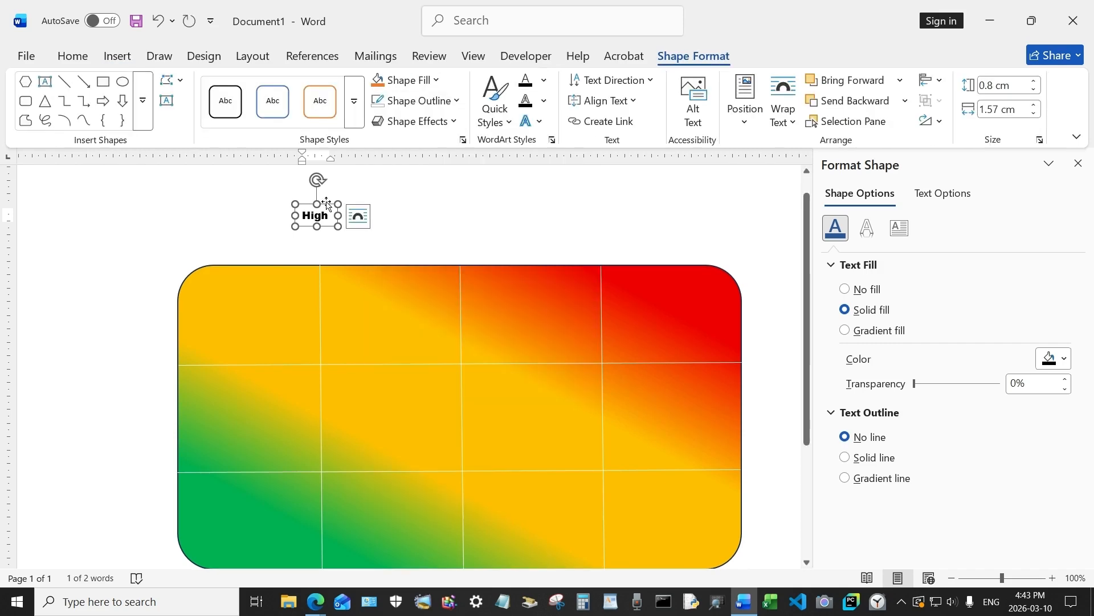
left_click_drag(327, 204, 758, 512)
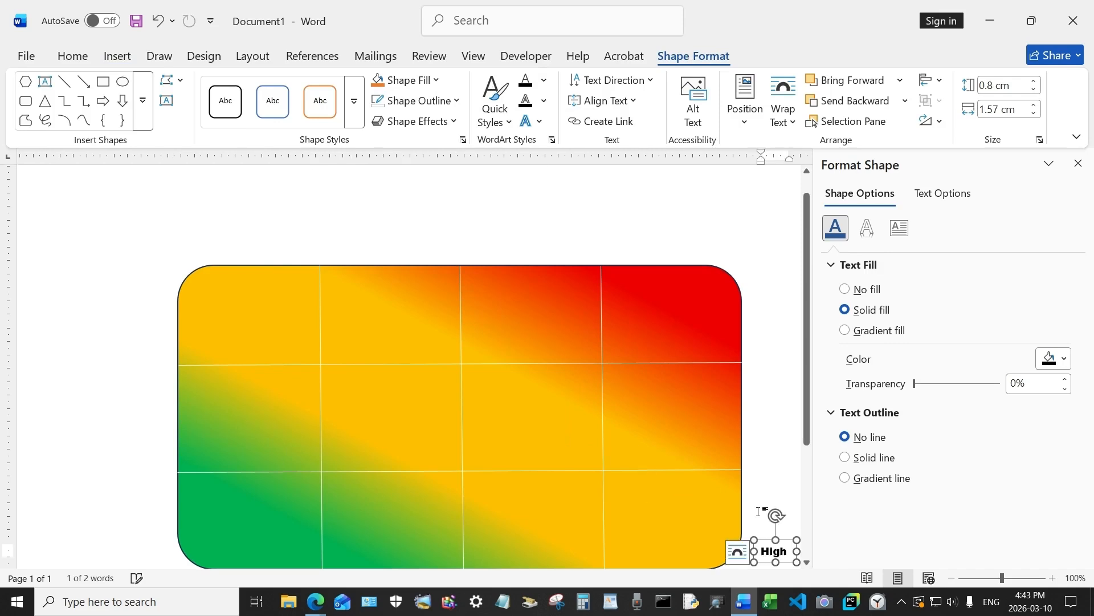
scroll(758, 511, "down", 4)
left_click_drag(767, 431, 661, 472)
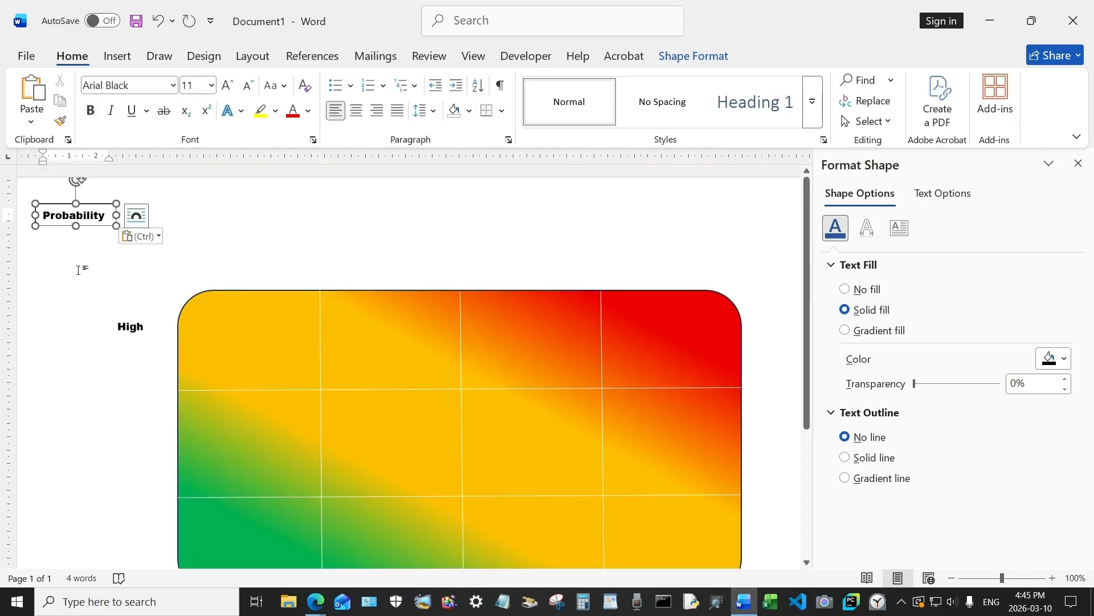
Change the text of the pasted "Probability" copy to "Effect" and fit the box to the word beside the rectangle's left edge.
key("BackSpace")
key("BackSpace")
key("BackSpace")
key("BackSpace")
key("BackSpace")
key("BackSpace")
key("BackSpace")
key("BackSpace")
key("BackSpace")
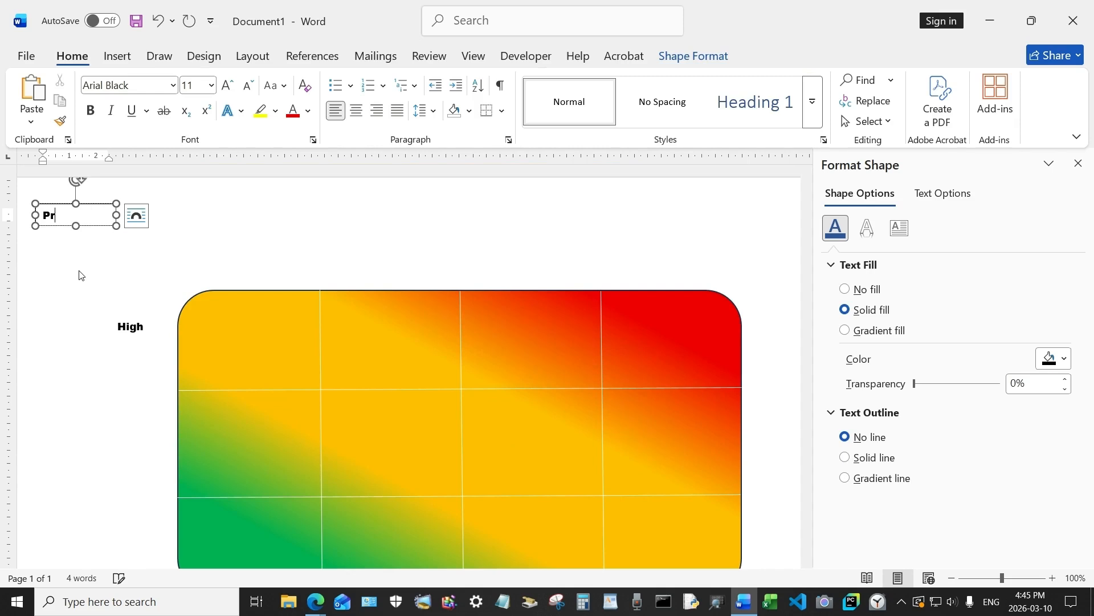
key("BackSpace")
key("BackSpace")
type("Effect")
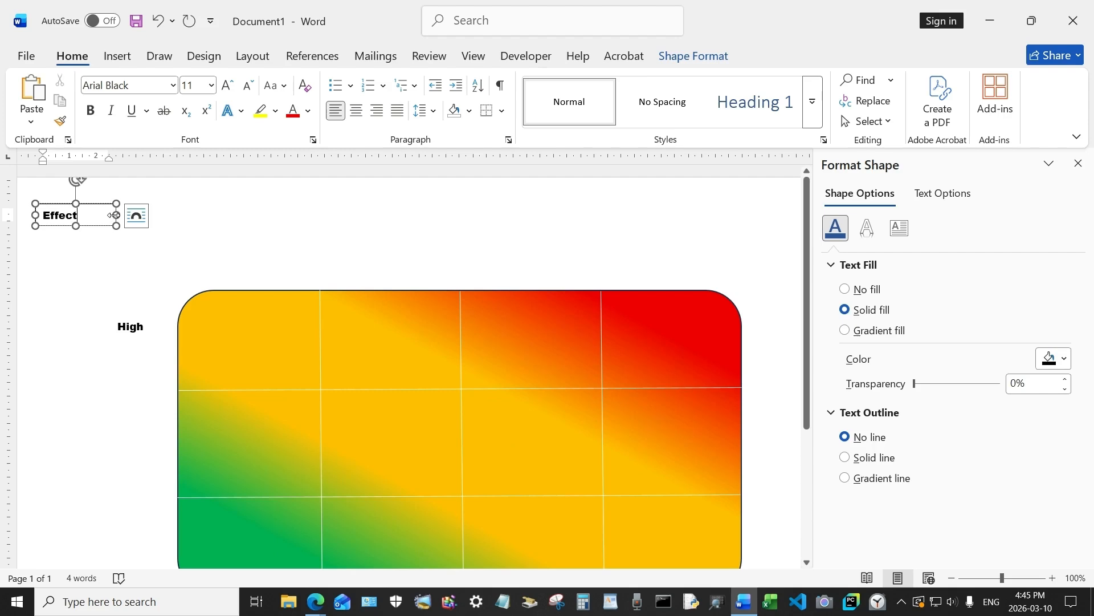
left_click_drag(114, 215, 144, 482)
Copy the "High" text box below the rectangle and paste a duplicate with its source formatting.
scroll(547, 532, "down", 3)
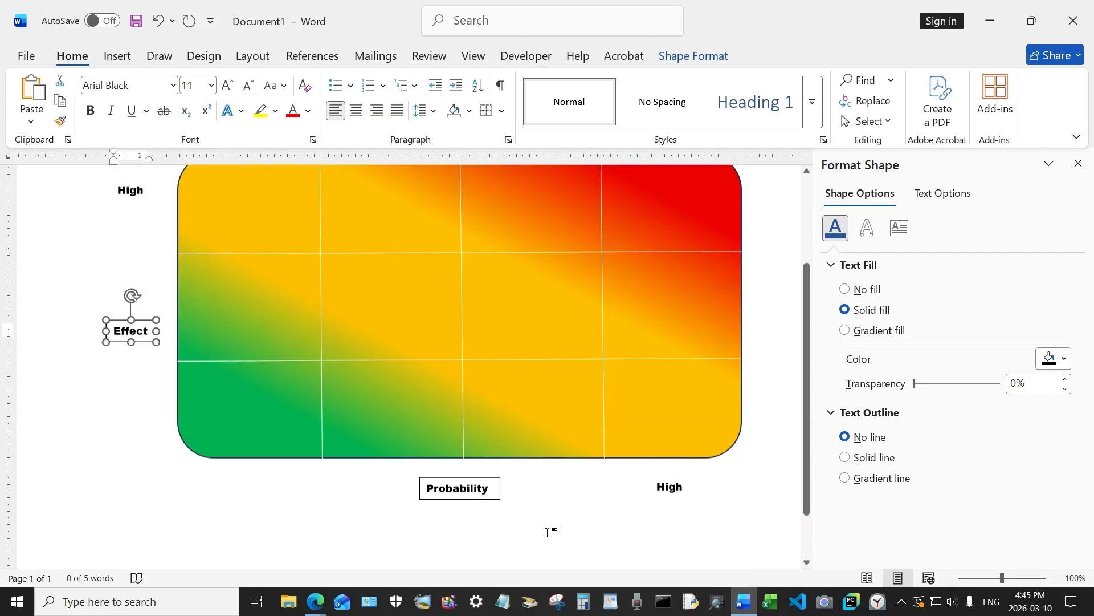
scroll(535, 496, "down", 1)
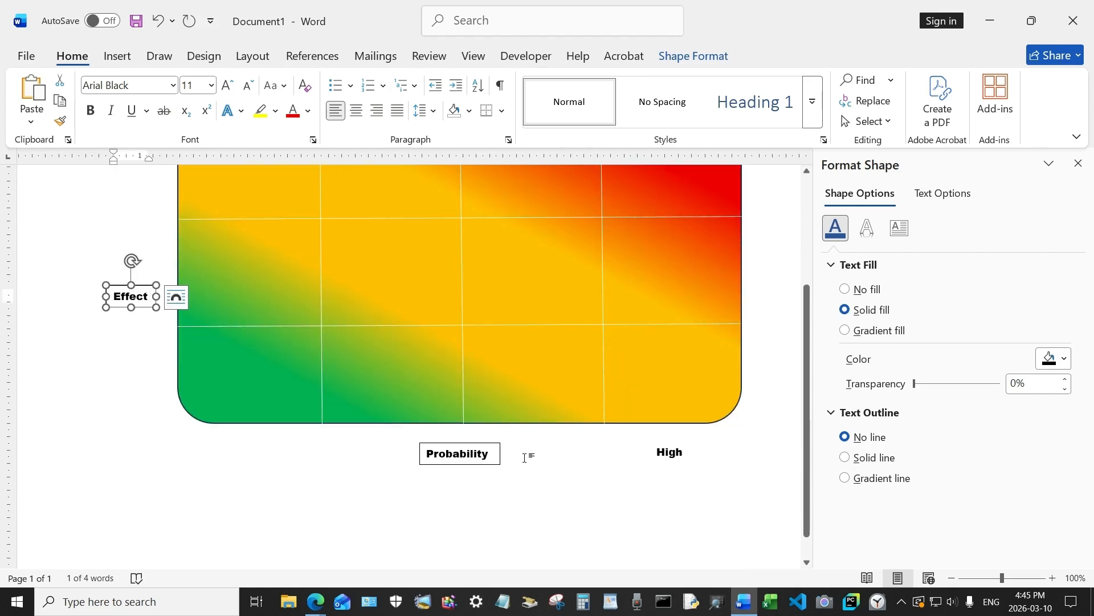
left_click(664, 454)
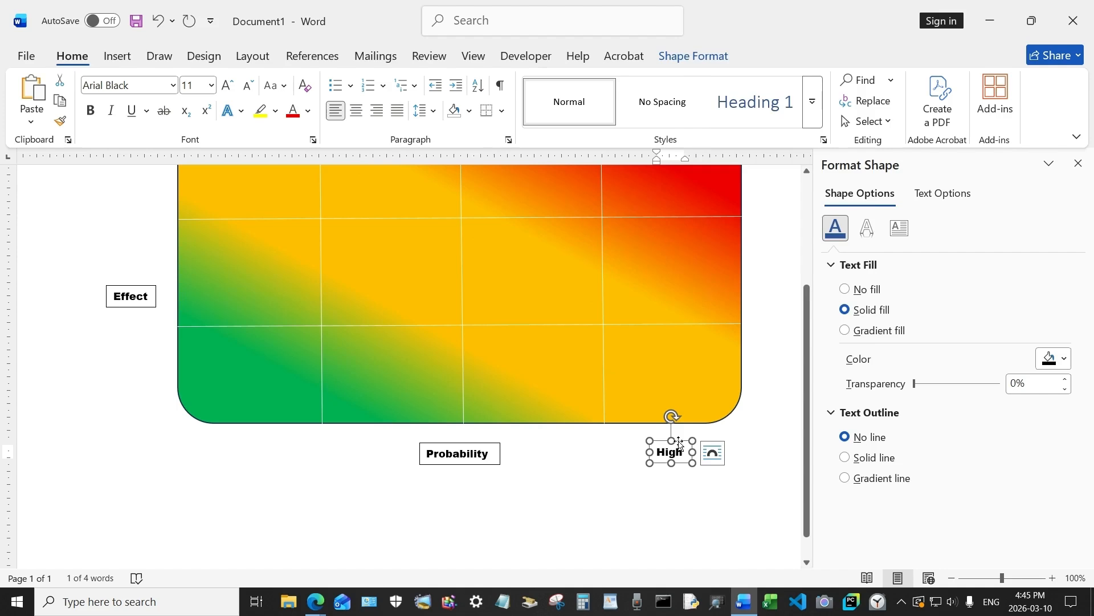
right_click(679, 446)
left_click(721, 63)
right_click(268, 448)
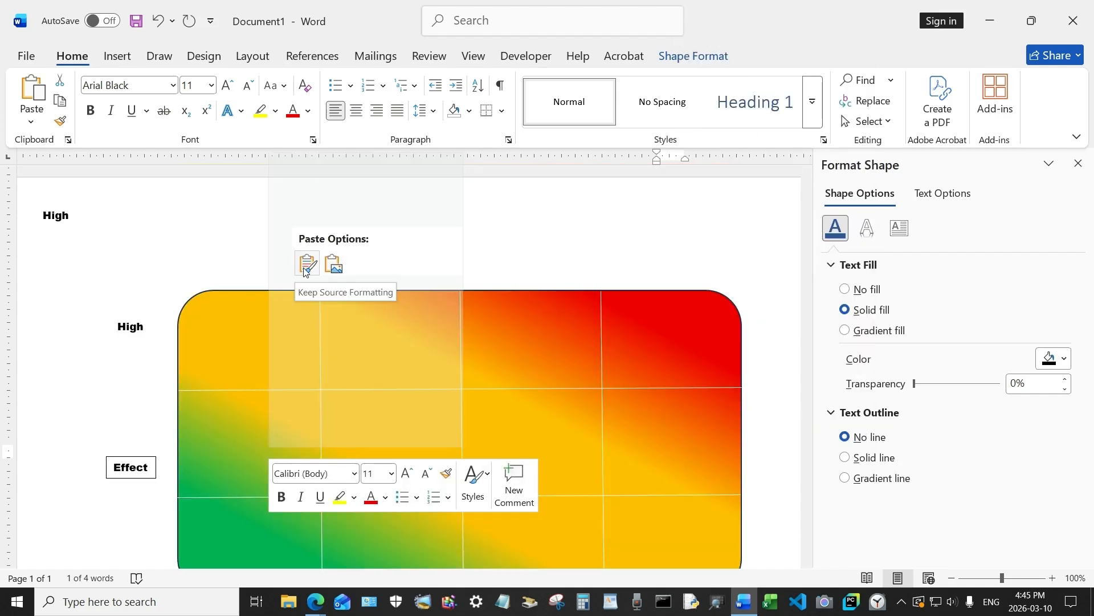
left_click(306, 264)
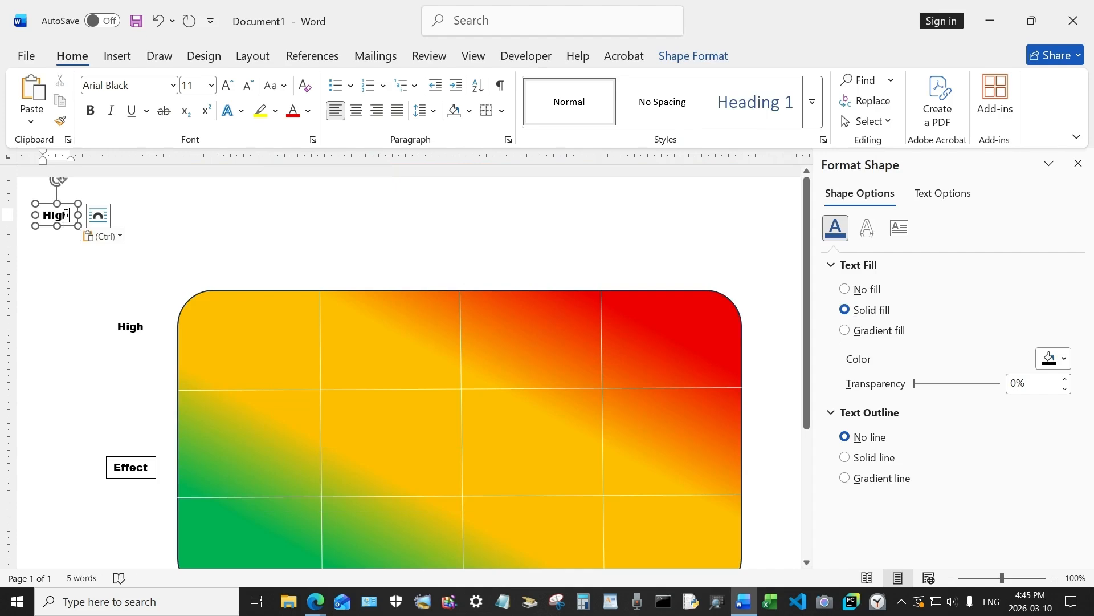
Change the duplicate's text to "Low" and move it below "Effect", beside the rectangle's lower-left cell.
type("h")
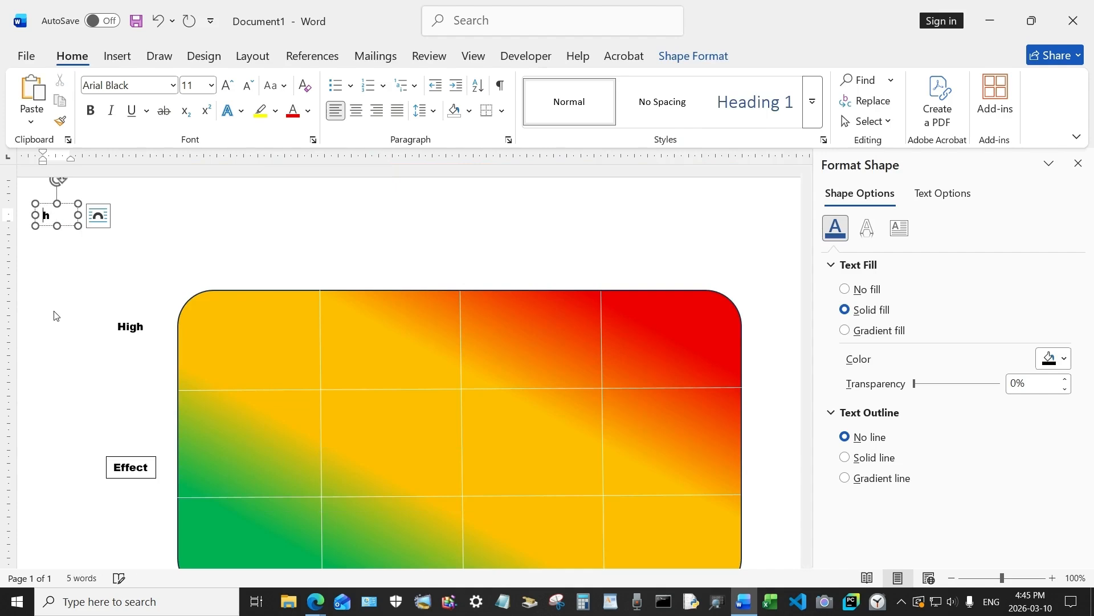
type("L")
key("Delete")
type("ow")
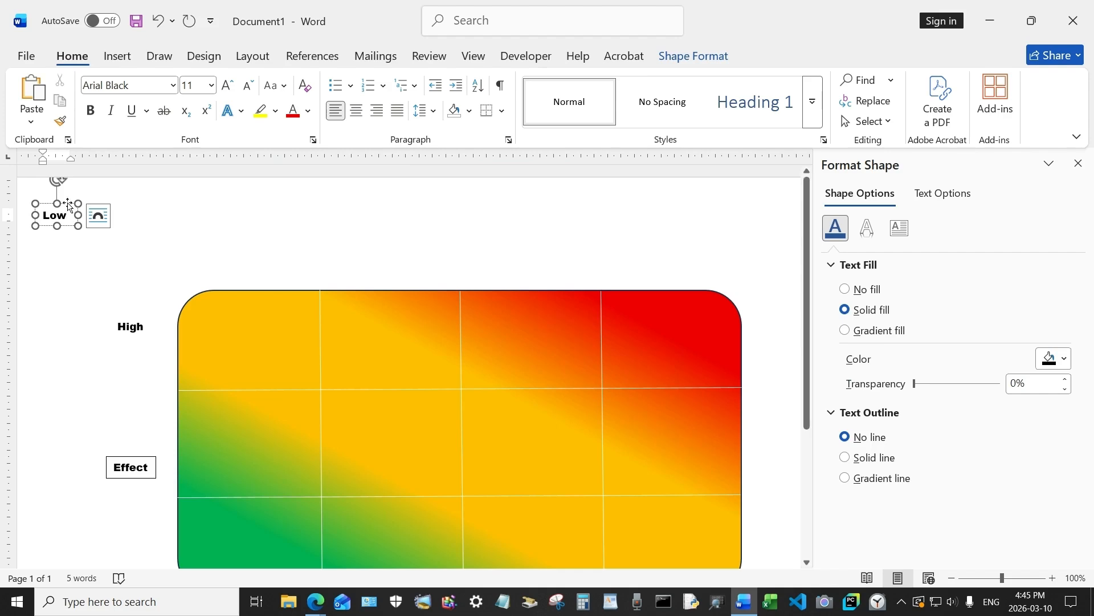
left_click_drag(68, 205, 152, 536)
scroll(159, 529, "down", 2)
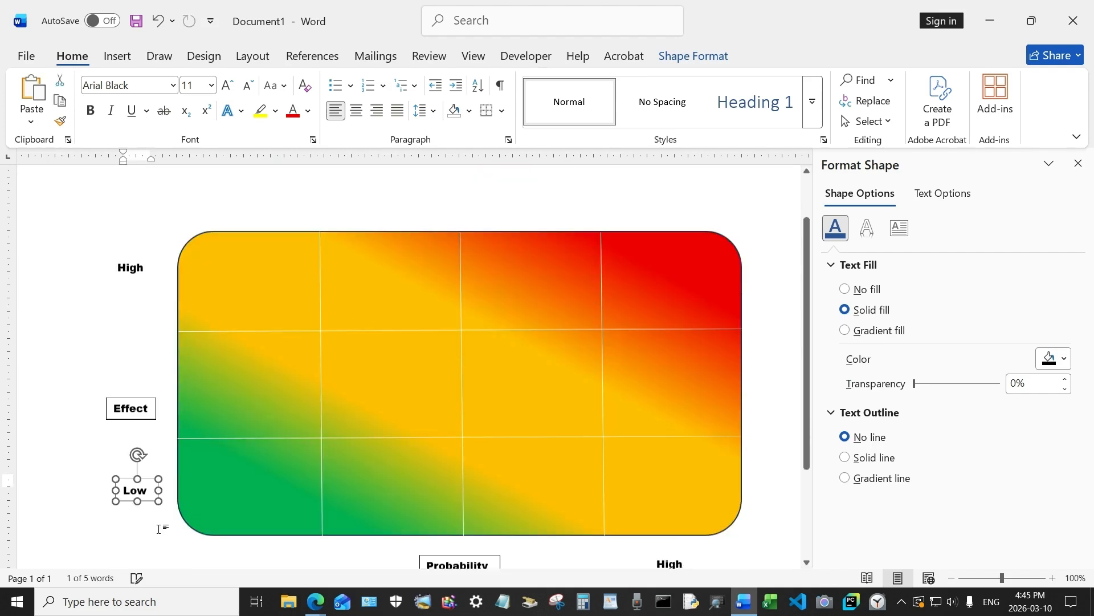
scroll(159, 529, "down", 2)
left_click(51, 321)
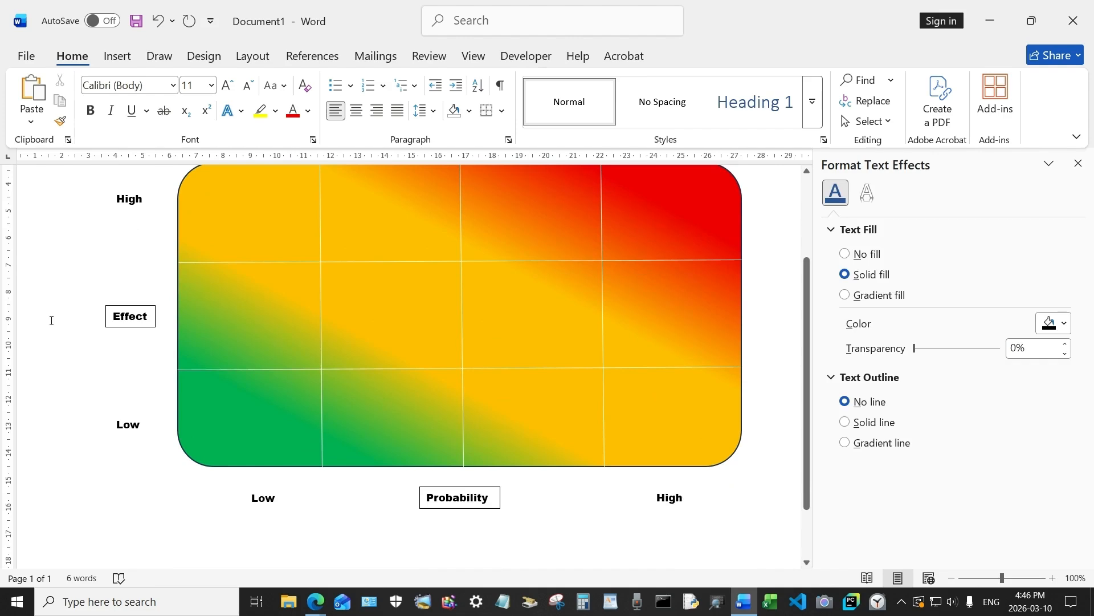
Insert an up block arrow about 1.23 cm high and 0.49 cm wide between "High" and "Effect", in the black shape style.
left_click(114, 56)
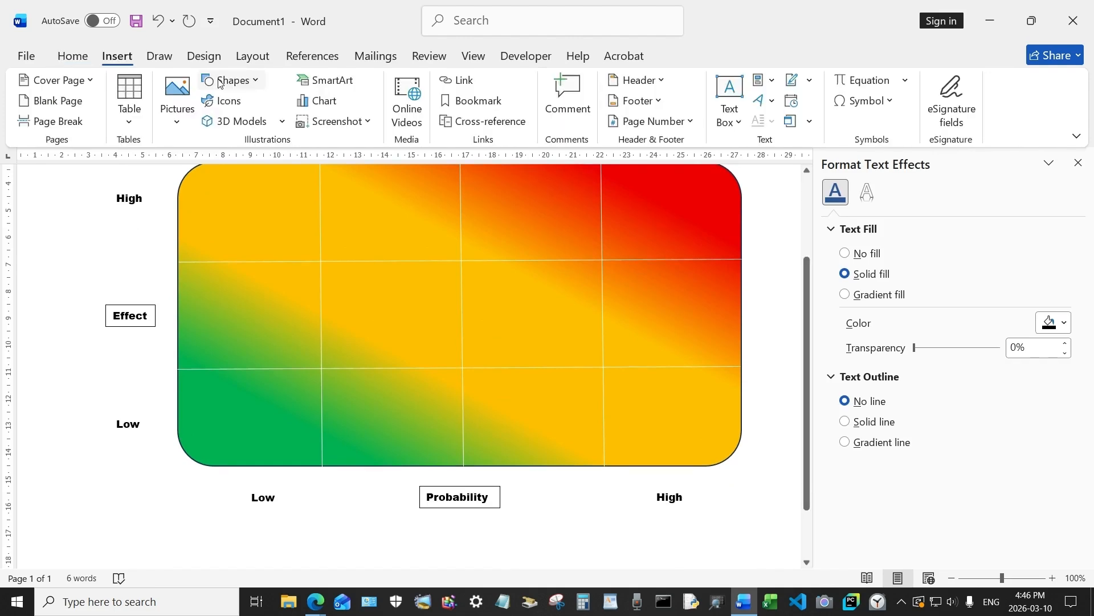
left_click(220, 81)
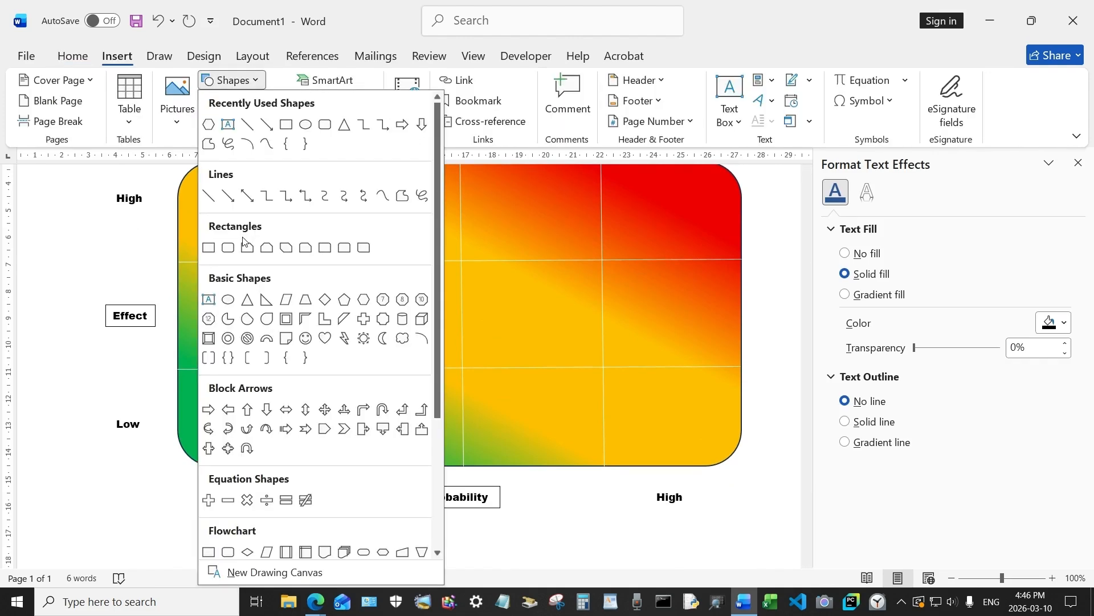
left_click(247, 409)
left_click_drag(118, 226, 133, 258)
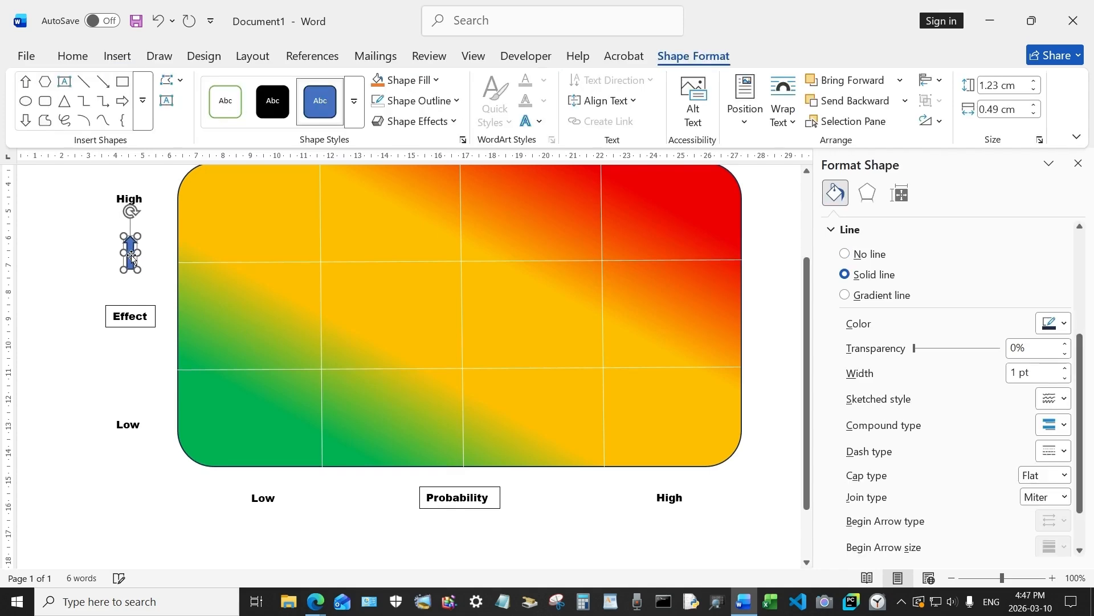
left_click(273, 103)
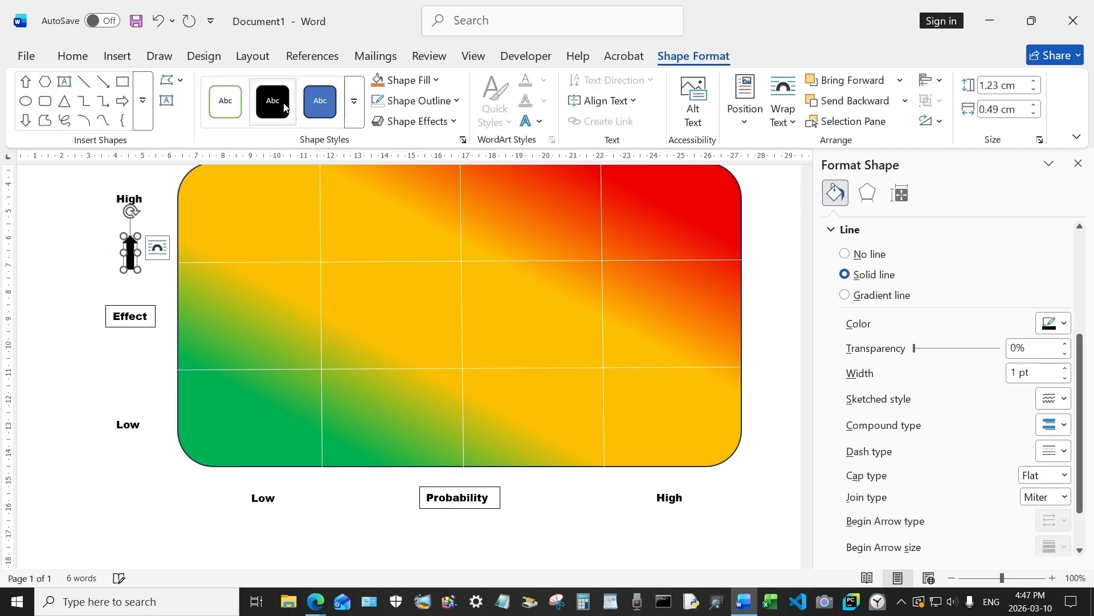
Place a copy of the black arrow between "Effect" and "Low", rotated to point down.
right_click(131, 255)
key("Escape")
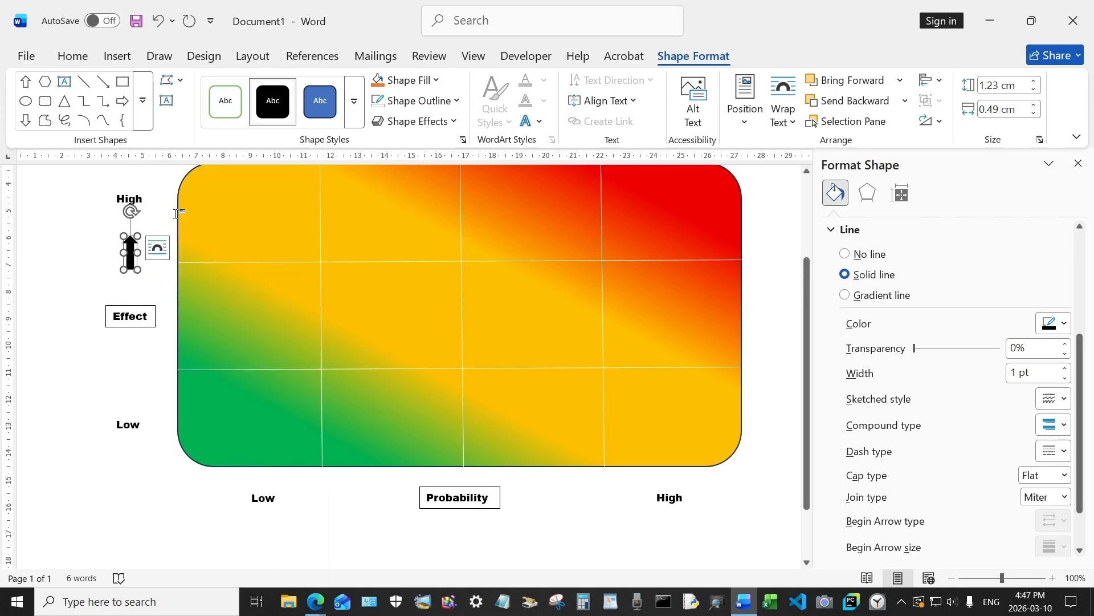
left_click(124, 368)
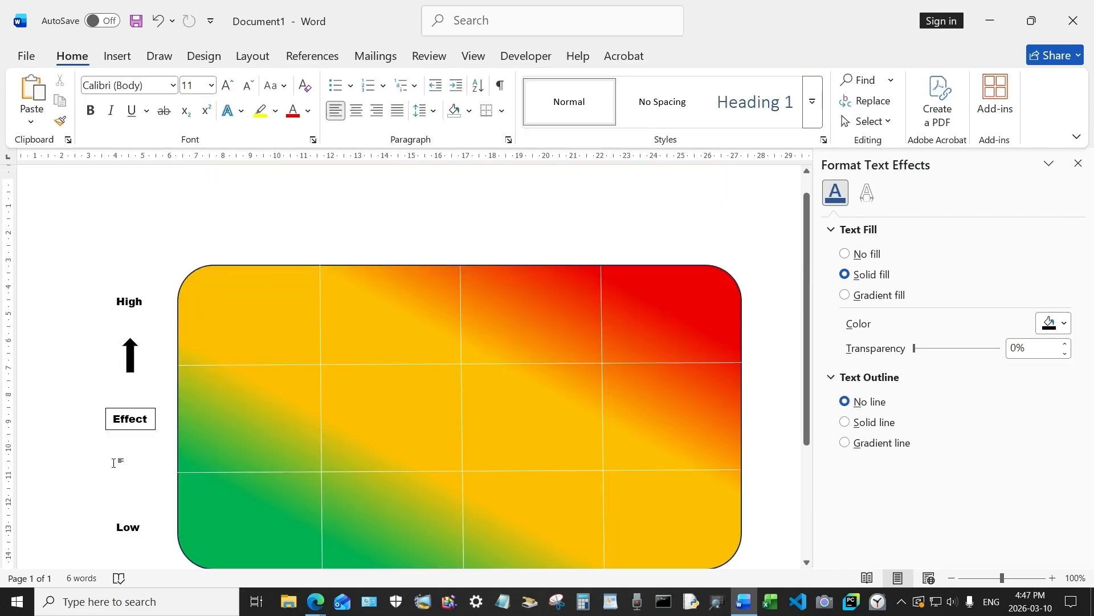
right_click(113, 463)
left_click(156, 285)
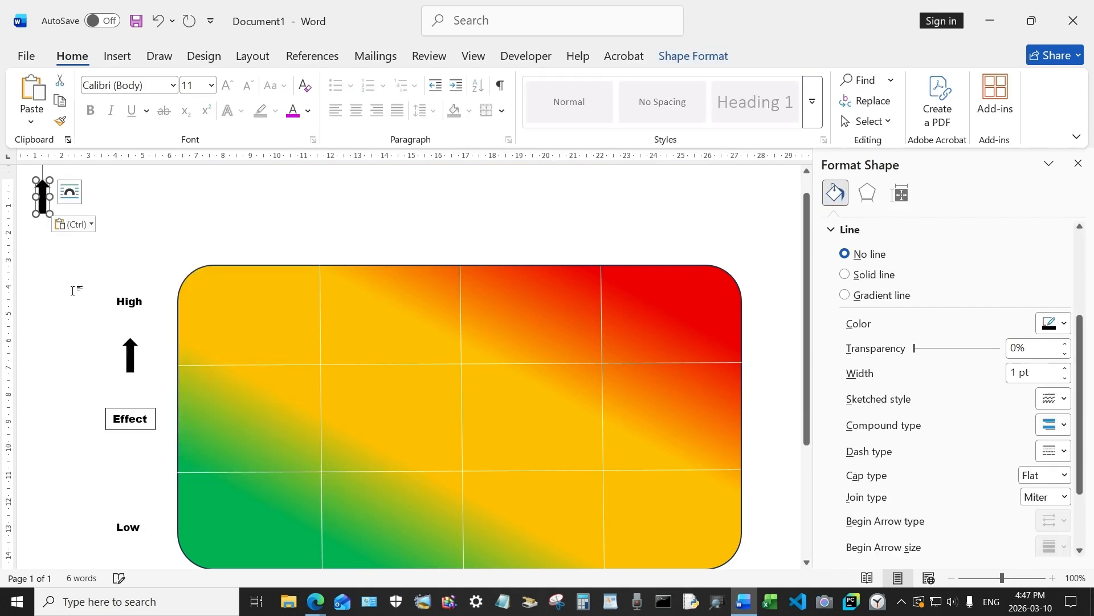
left_click_drag(43, 198, 127, 474)
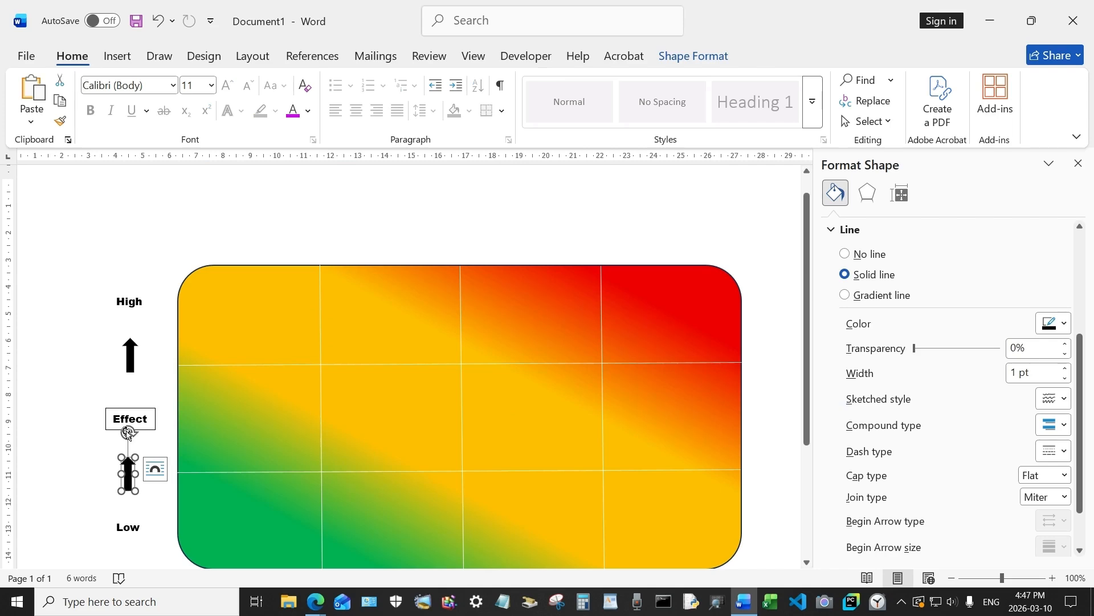
left_click_drag(128, 432, 127, 516)
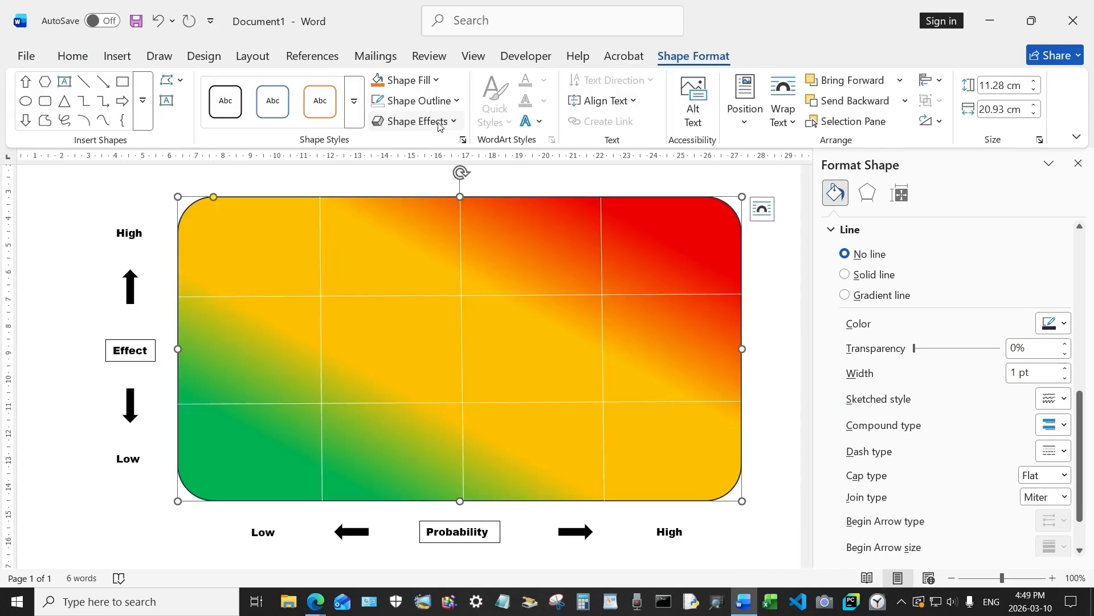
Give the gradient rectangle an outer shadow offset to the bottom right and a bevel effect.
left_click(434, 123)
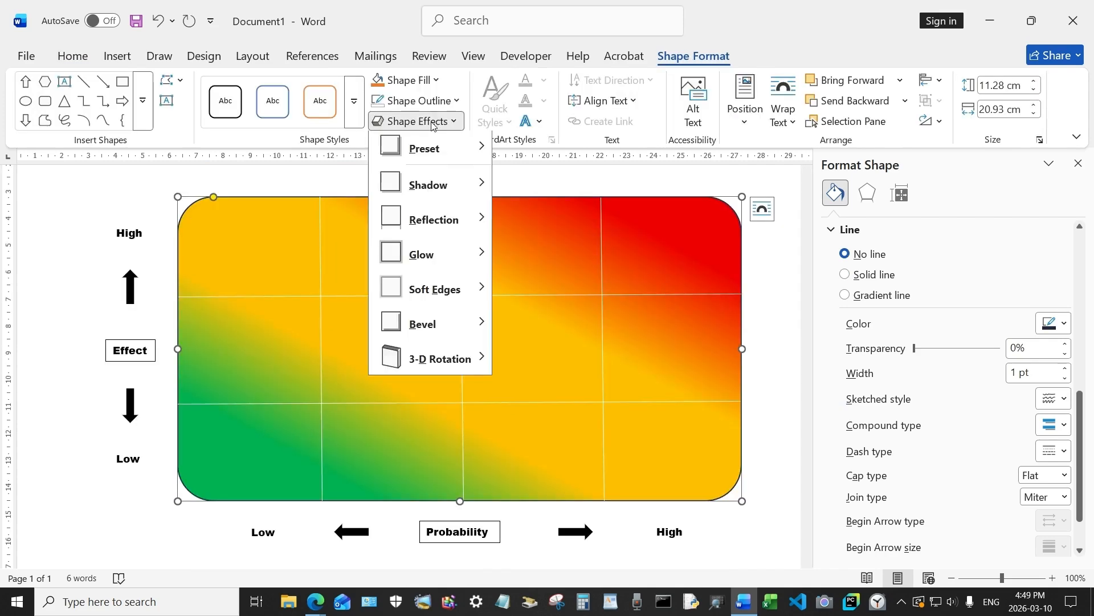
mouse_move(436, 196)
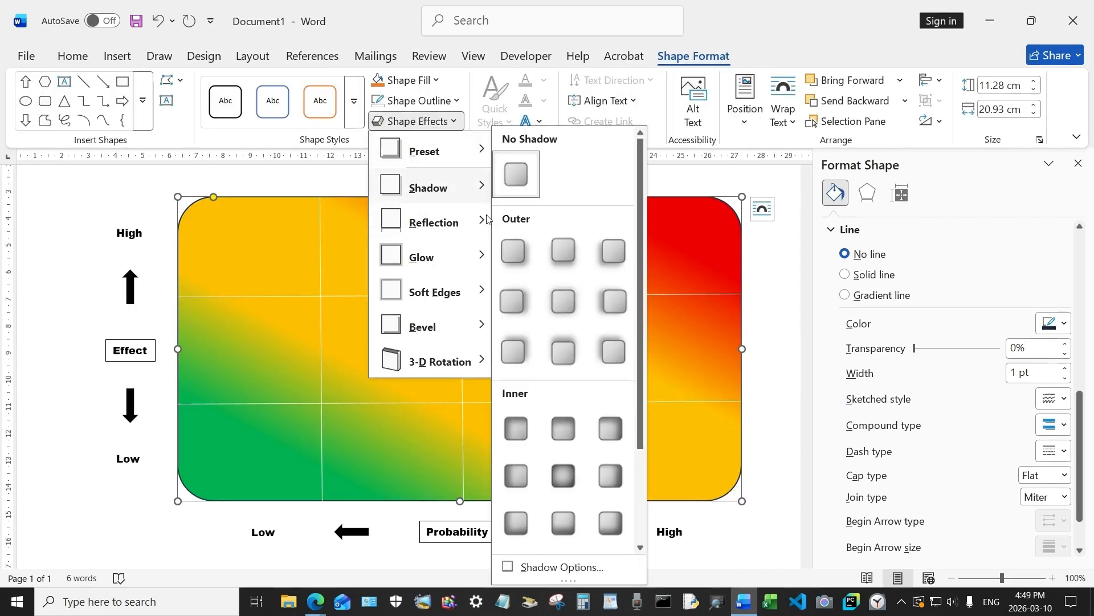
left_click(508, 255)
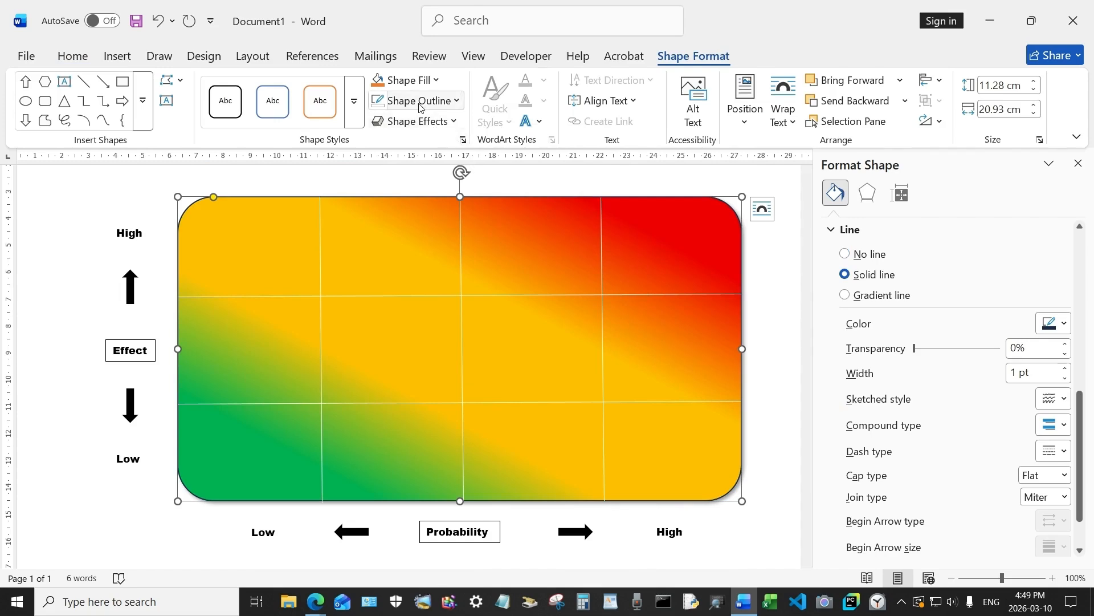
left_click(420, 122)
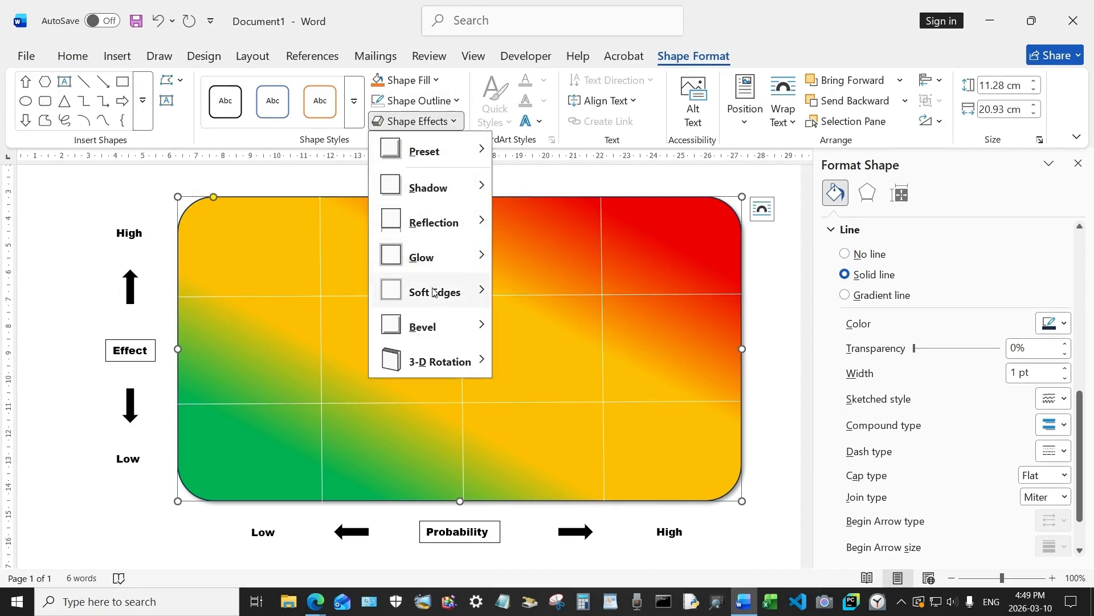
mouse_move(427, 326)
left_click(515, 427)
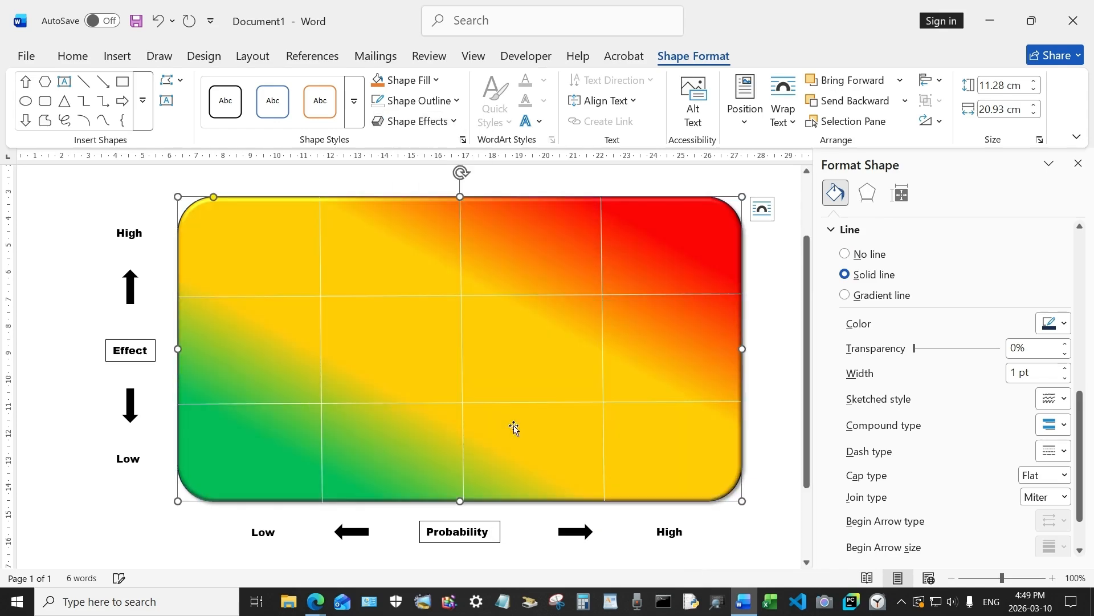
scroll(761, 411, "up", 2)
left_click(761, 410)
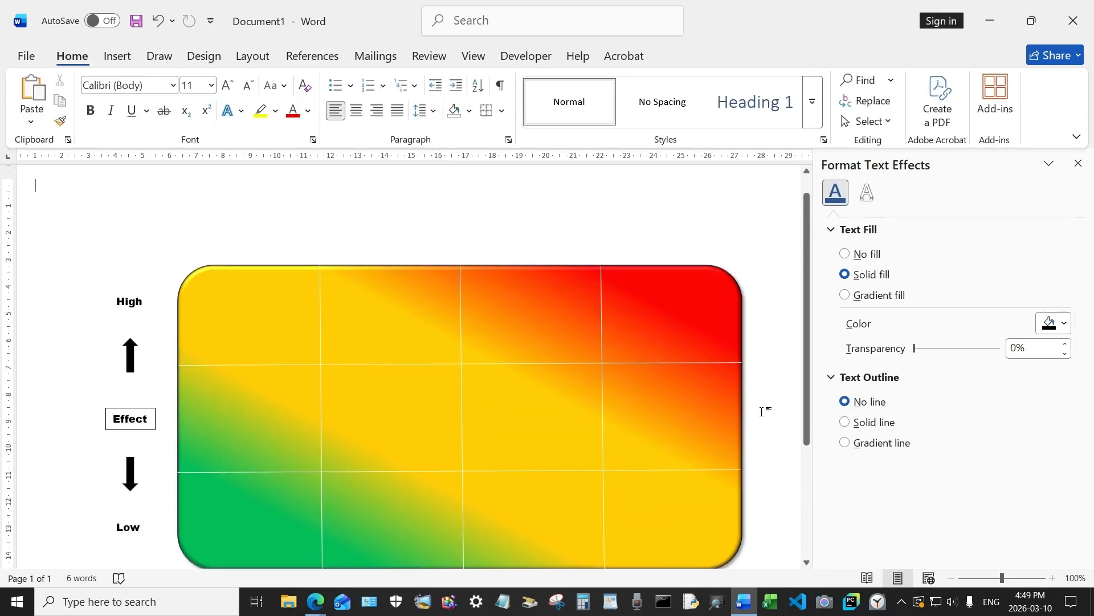
scroll(761, 410, "down", 3)
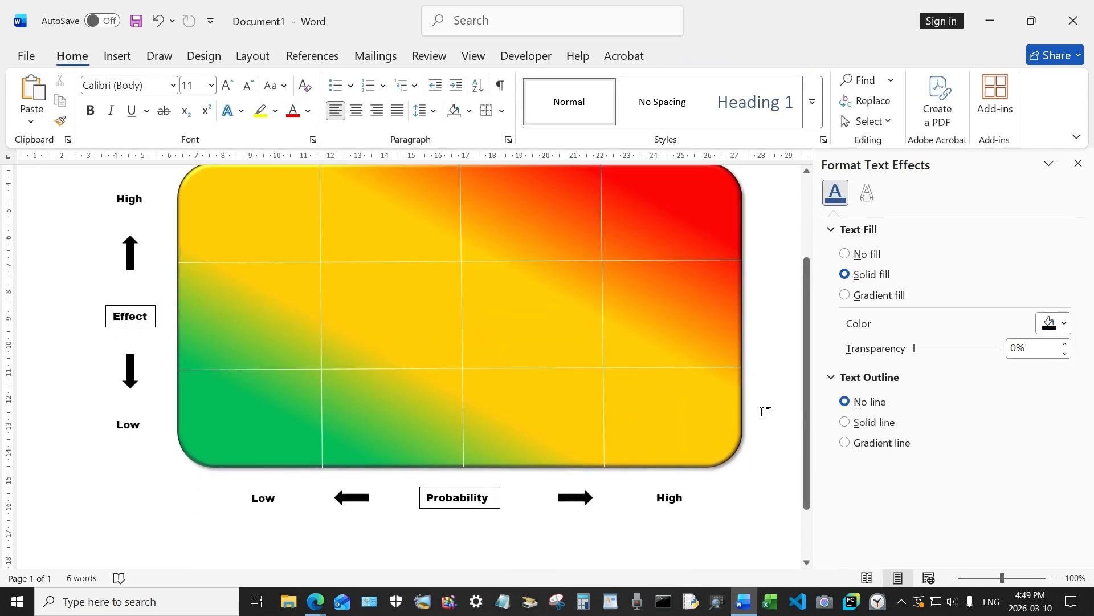
scroll(761, 406, "up", 1)
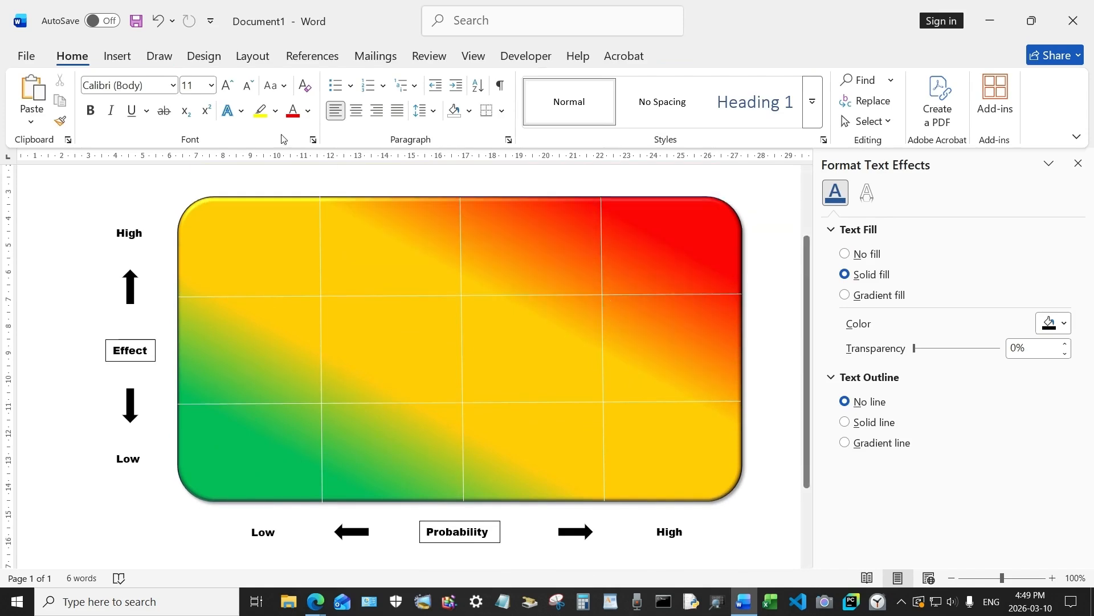
Insert a small oval in the third column of the matrix's middle row and set its height and width to 0.3 cm.
left_click(118, 57)
left_click(233, 81)
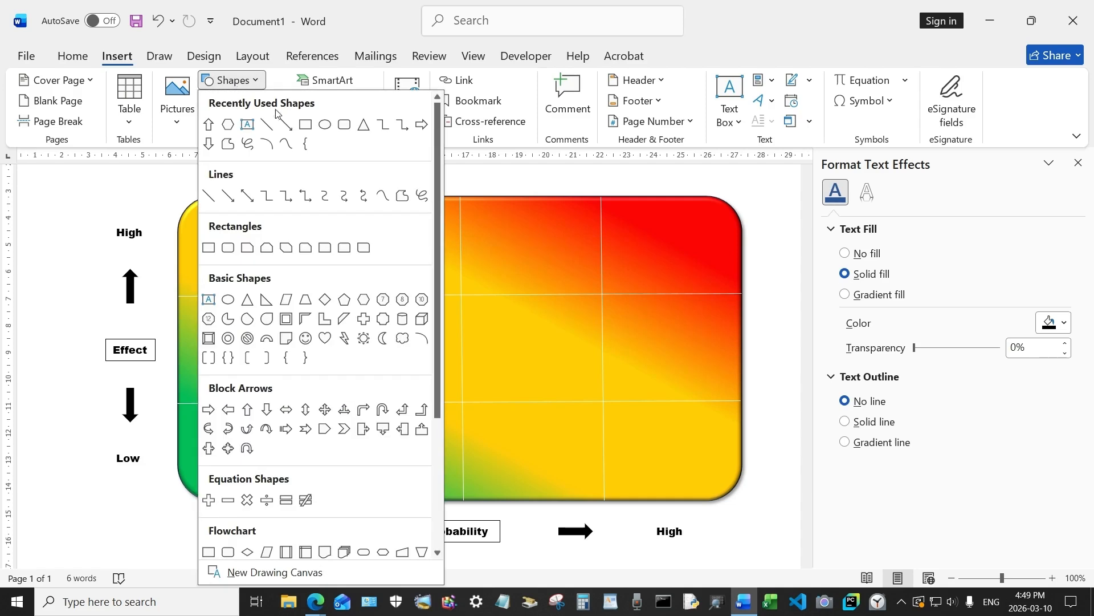
left_click(325, 122)
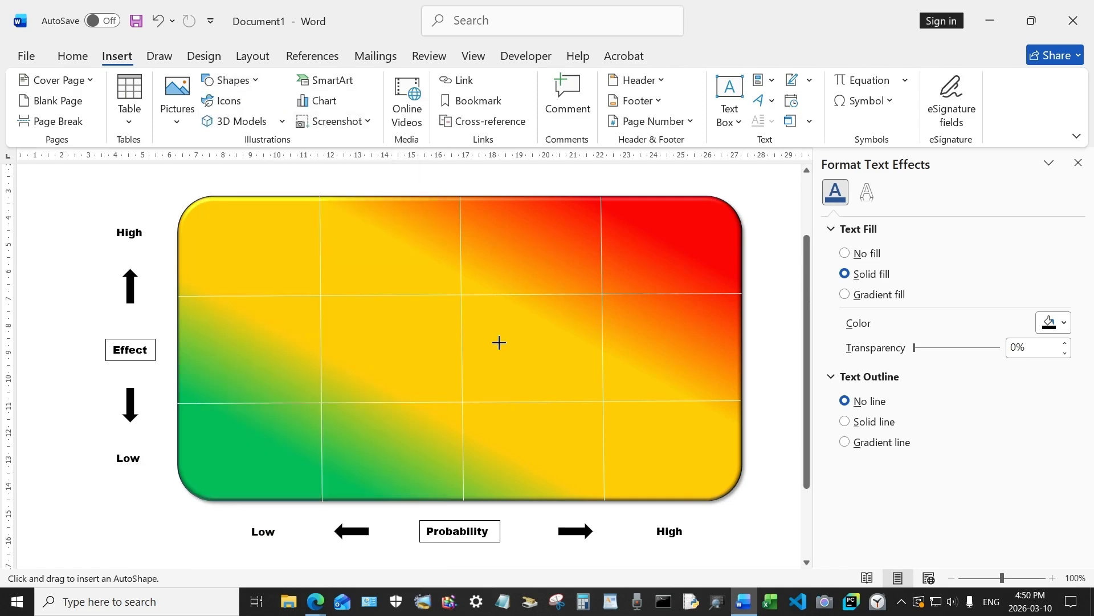
left_click_drag(499, 344, 502, 376)
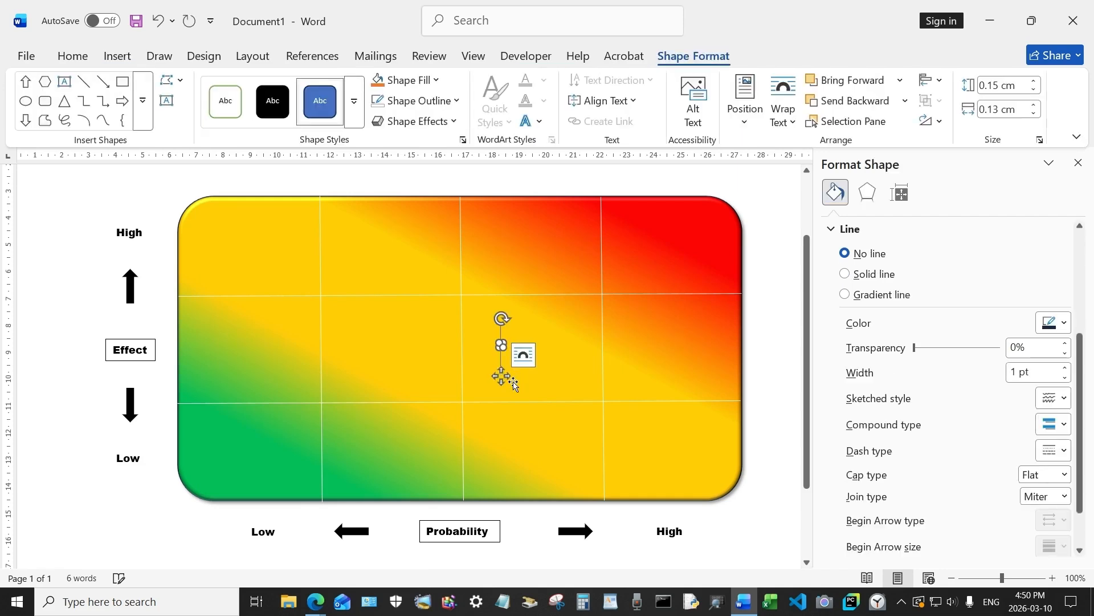
key("ctrl+z")
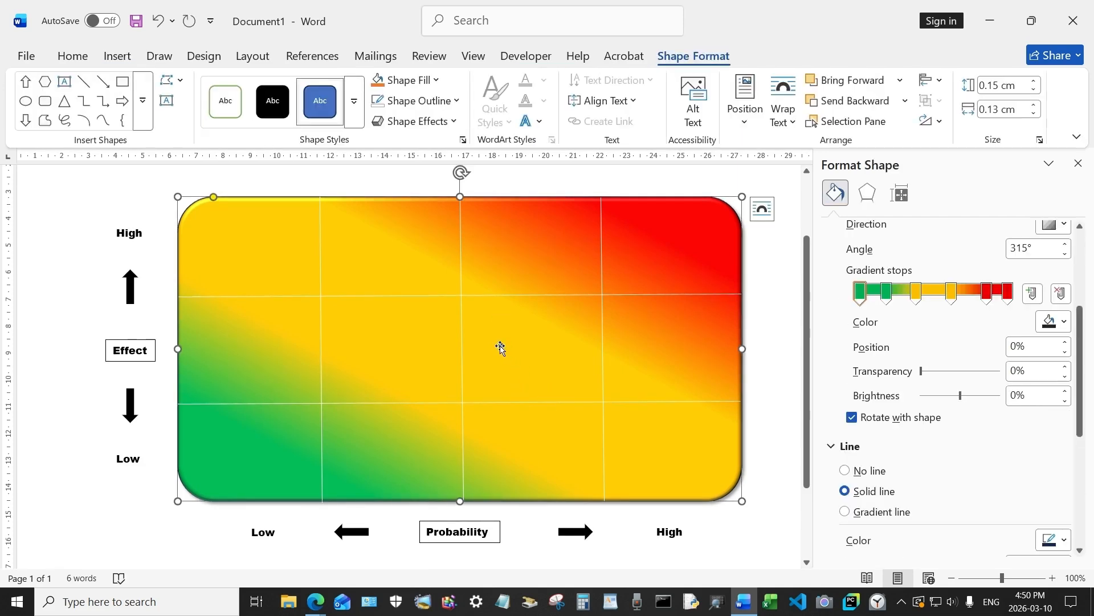
key("ctrl+y")
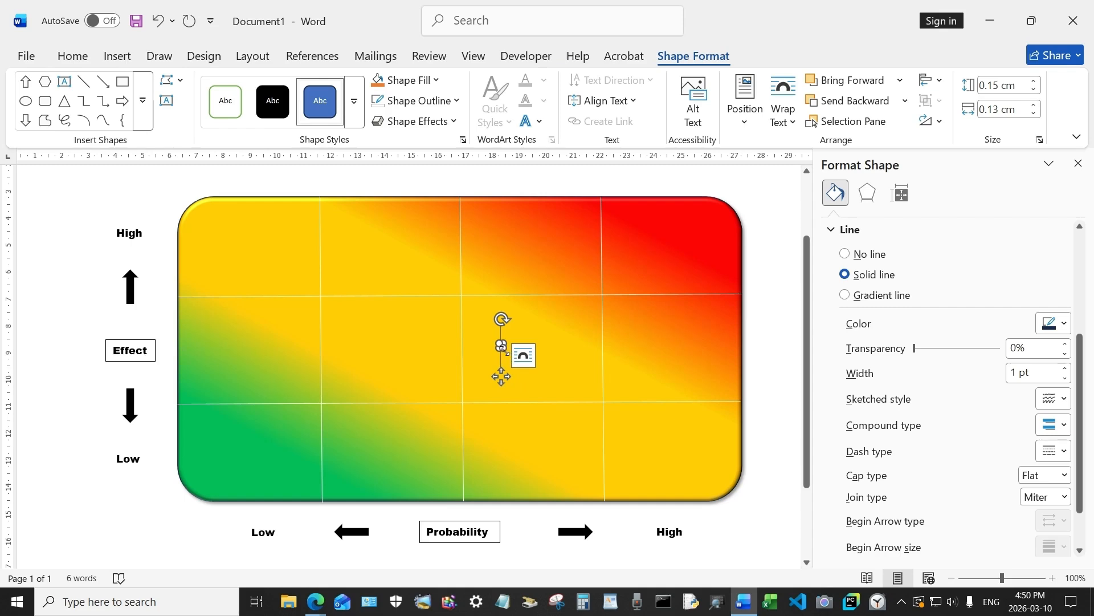
left_click(1038, 105)
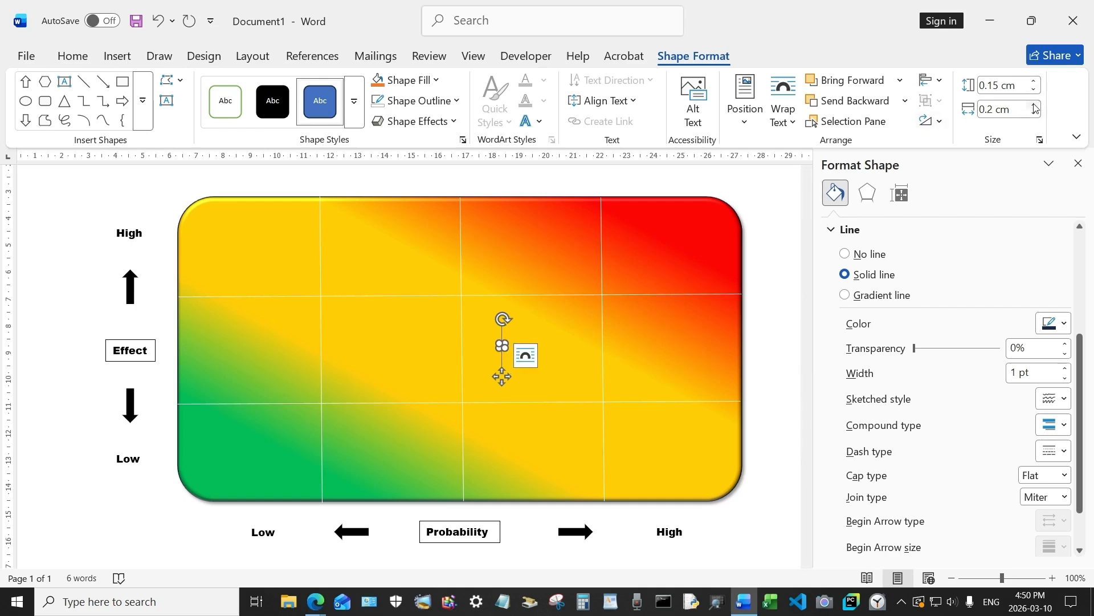
left_click(1037, 105)
left_click(1037, 83)
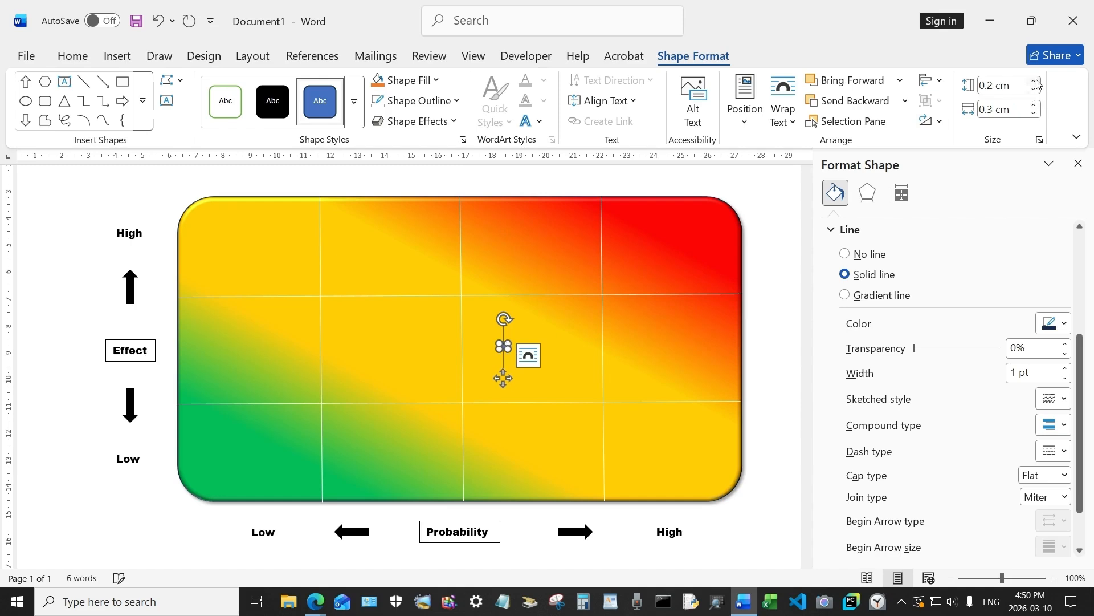
left_click(1037, 84)
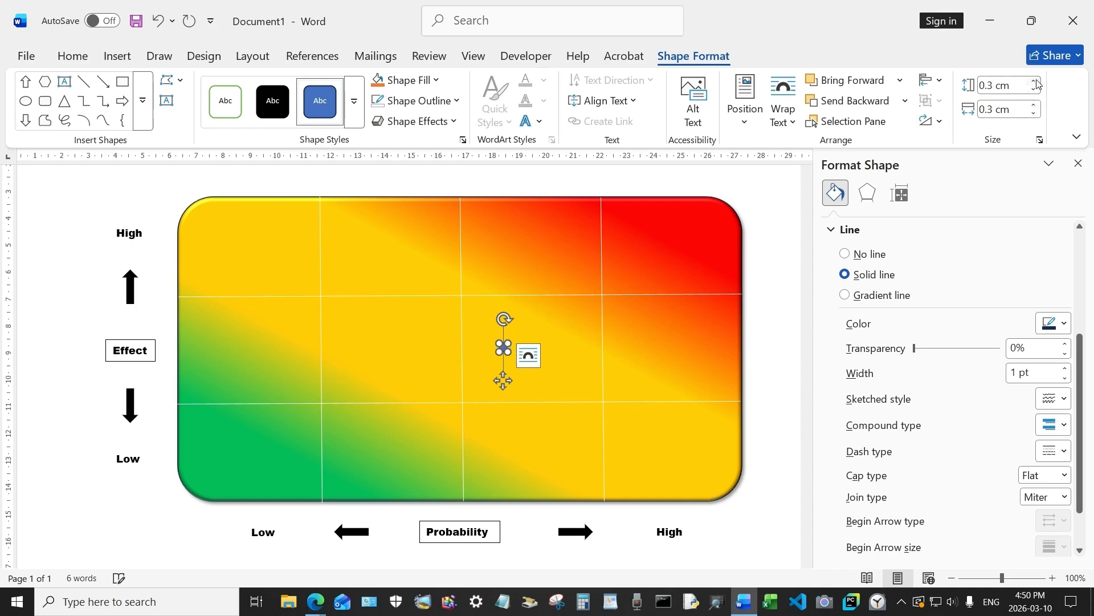
Give the small circle a white fill and a black outline.
left_click(406, 80)
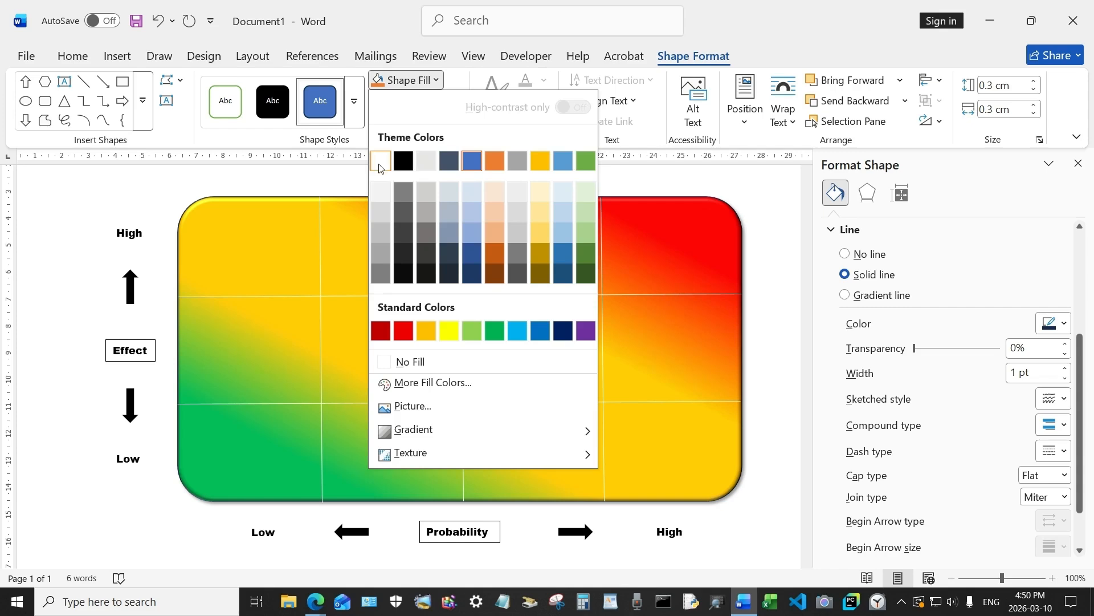
left_click(408, 102)
left_click(408, 101)
left_click(403, 182)
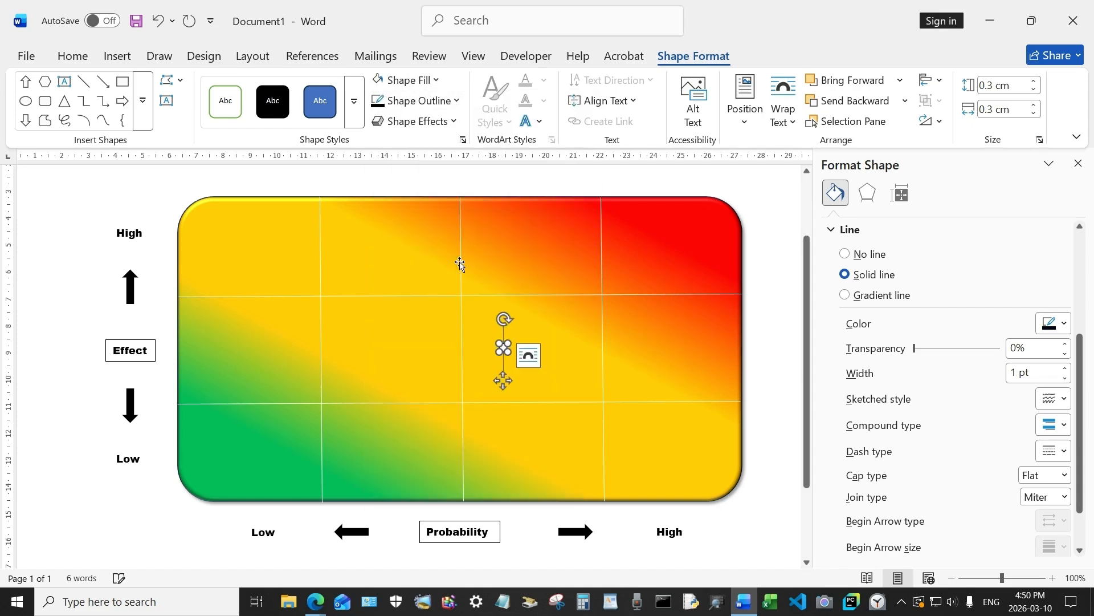
left_click(541, 385)
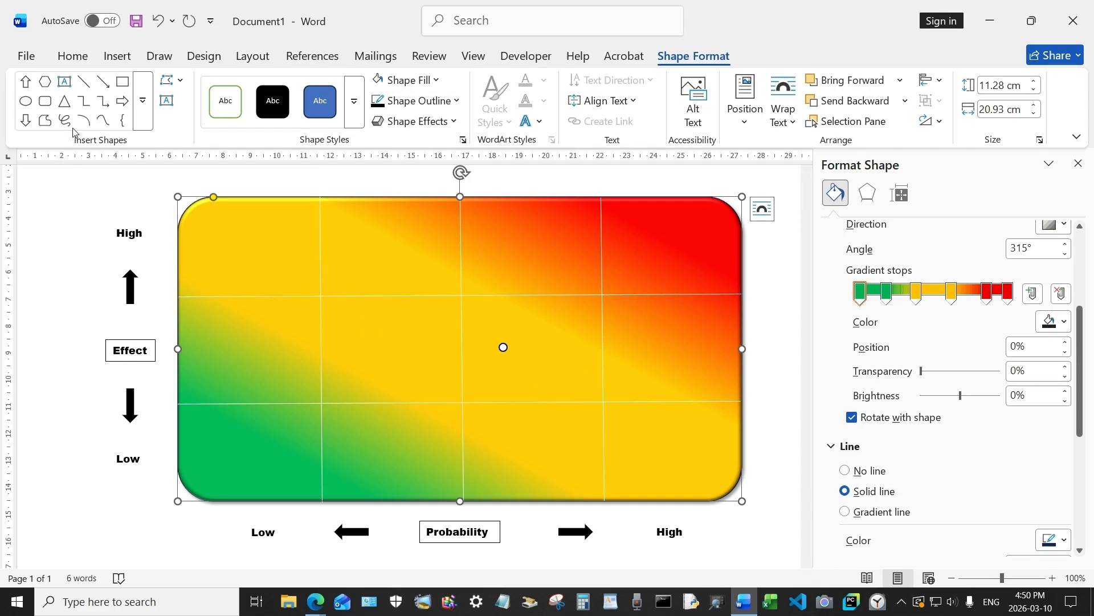
Insert a text box about 0.85 cm high and 2.05 cm wide just right of the circle, with no fill and no outline.
left_click(118, 57)
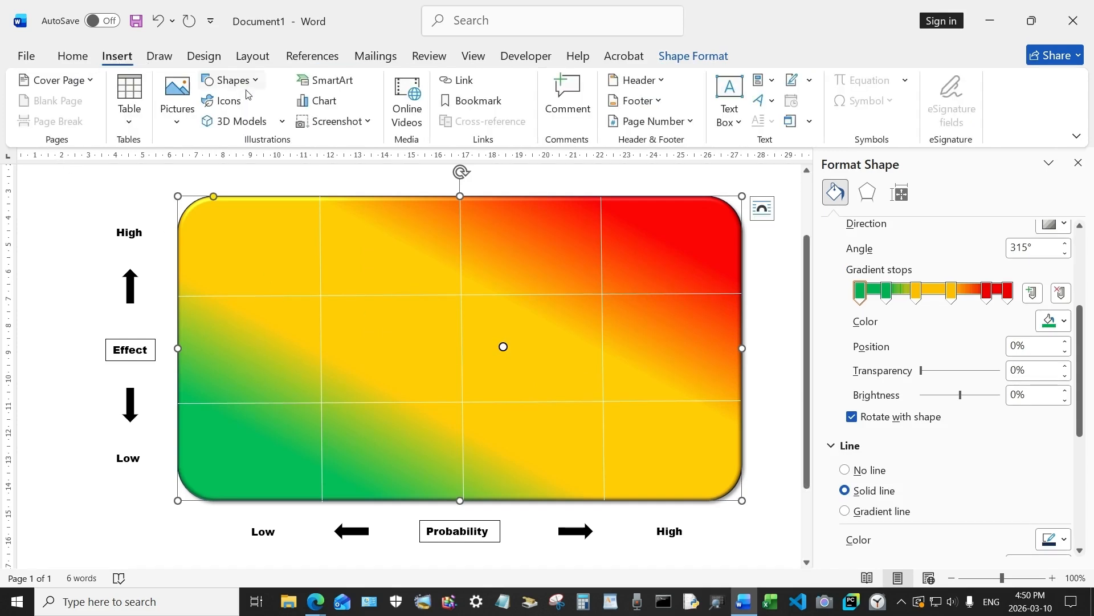
left_click(231, 80)
left_click(248, 124)
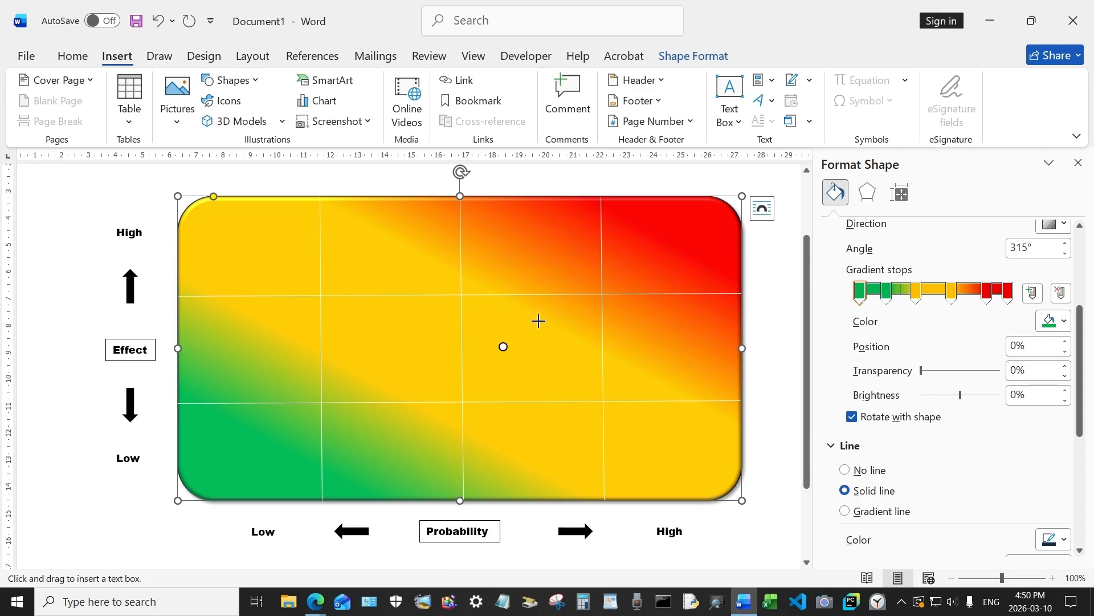
left_click_drag(533, 322, 582, 357)
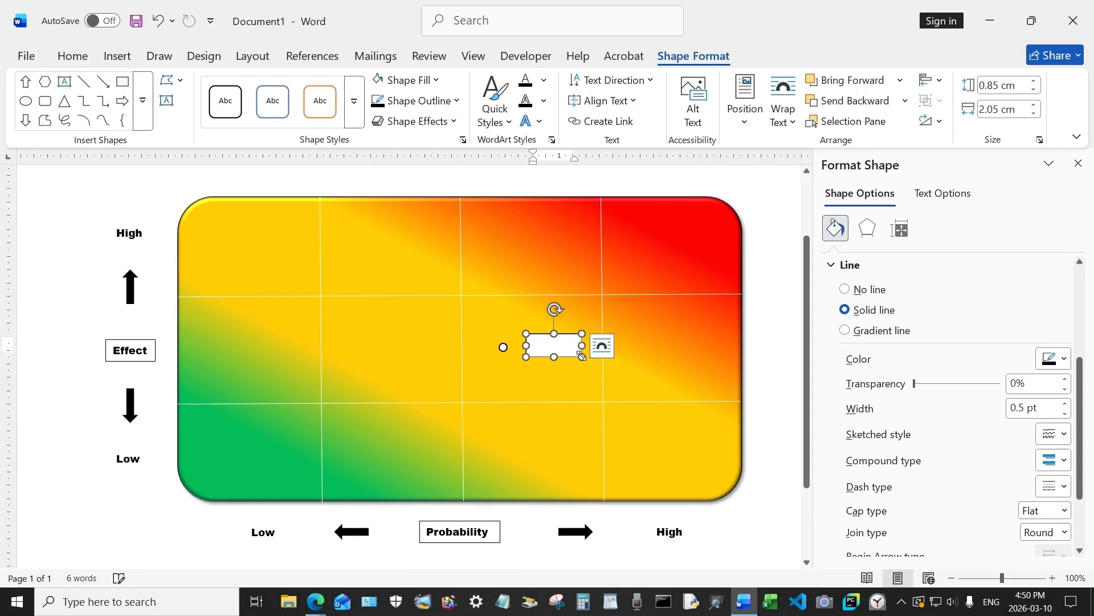
left_click(426, 85)
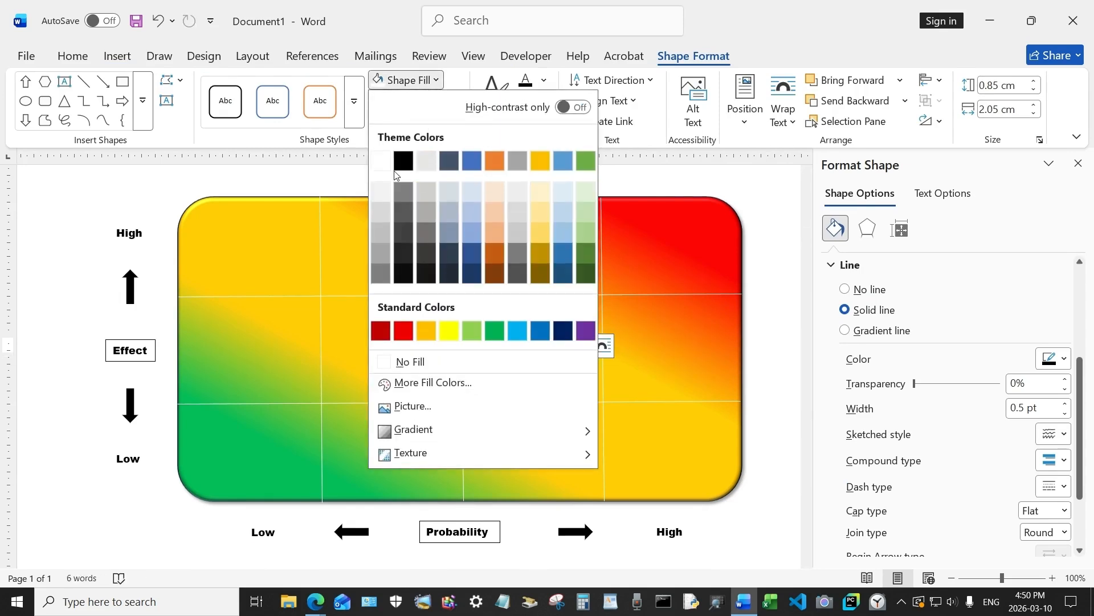
left_click(426, 355)
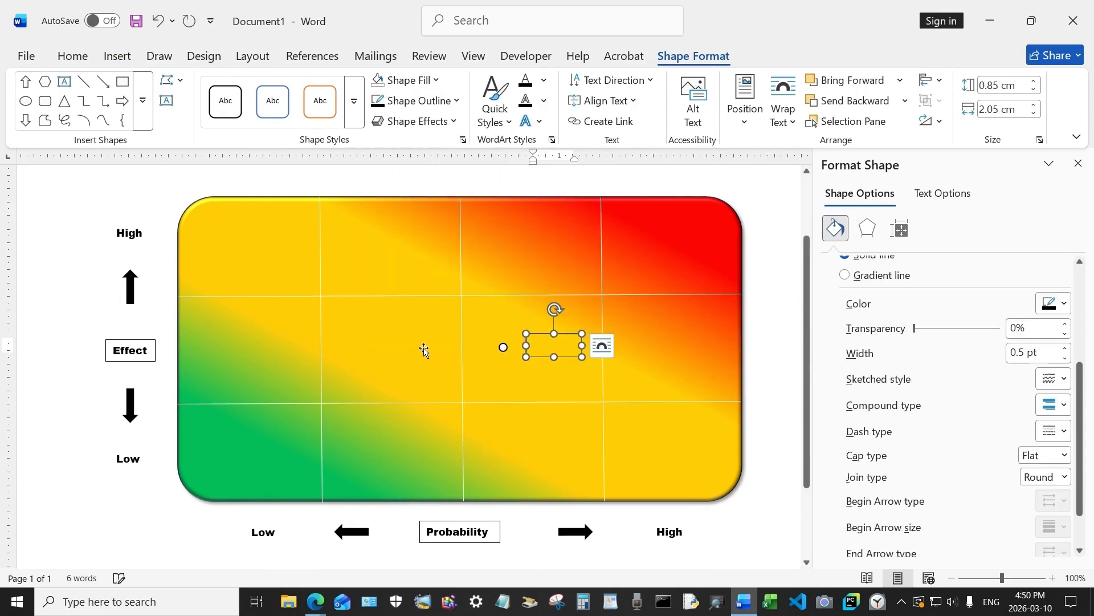
left_click(421, 102)
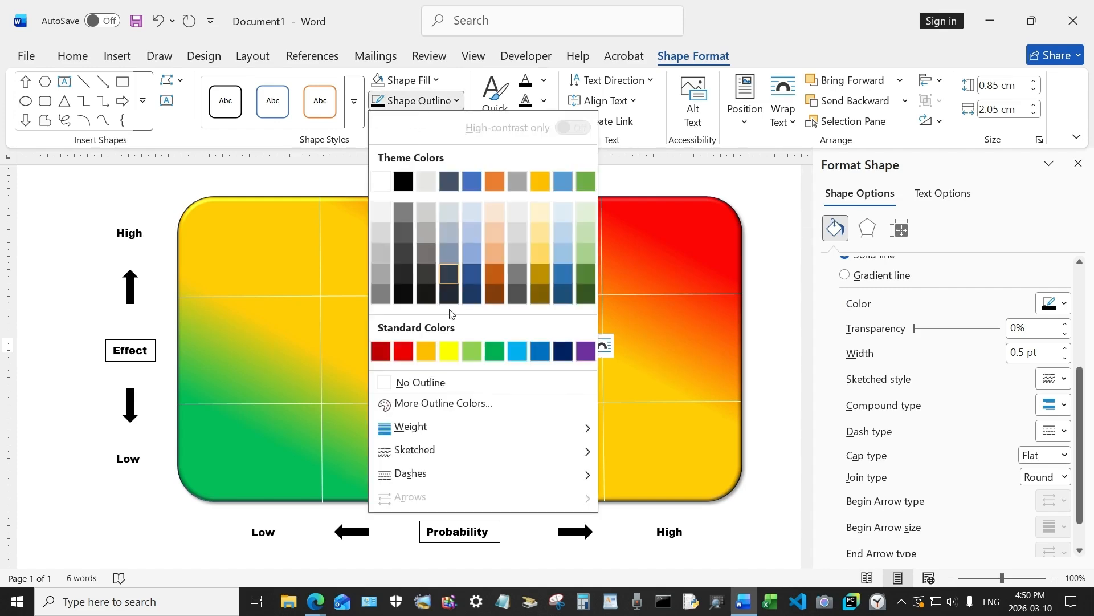
left_click(423, 382)
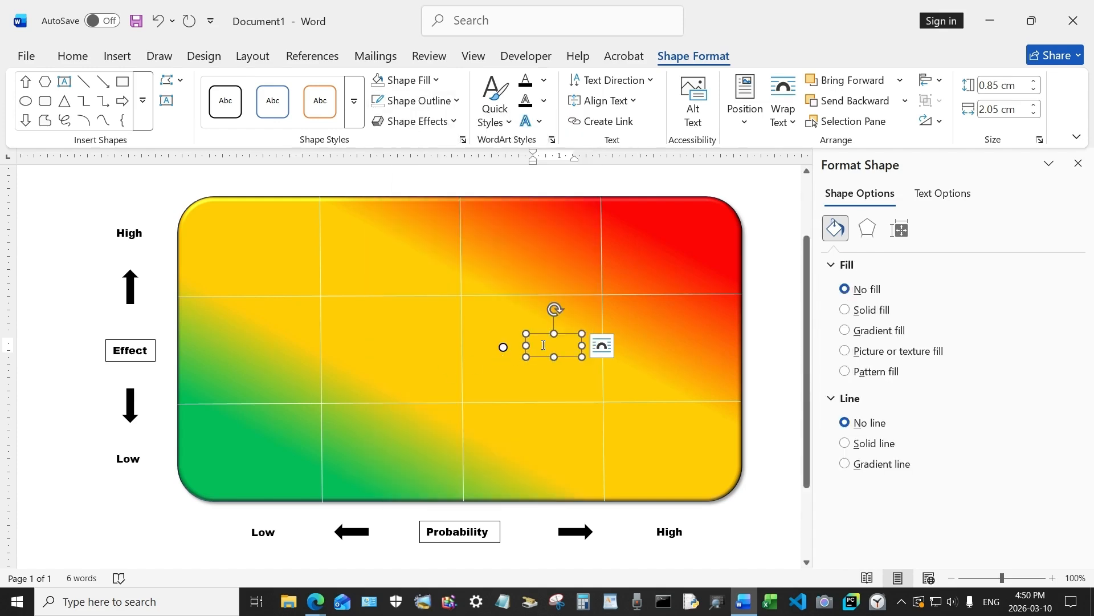
Set the new text box's font to Arial Black and enter the label "Invest".
left_click(74, 57)
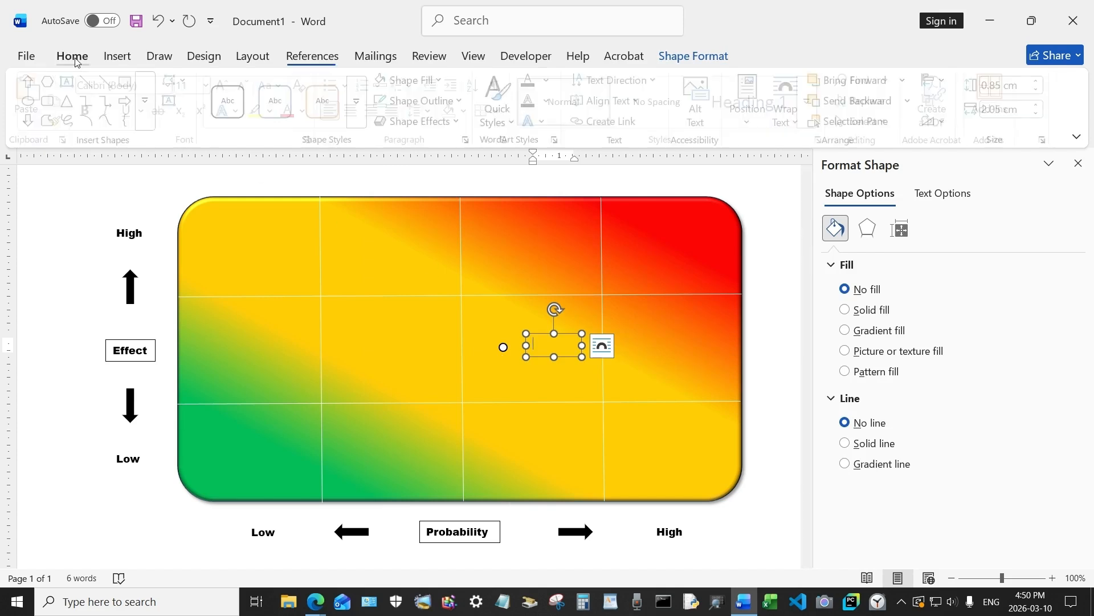
left_click(173, 86)
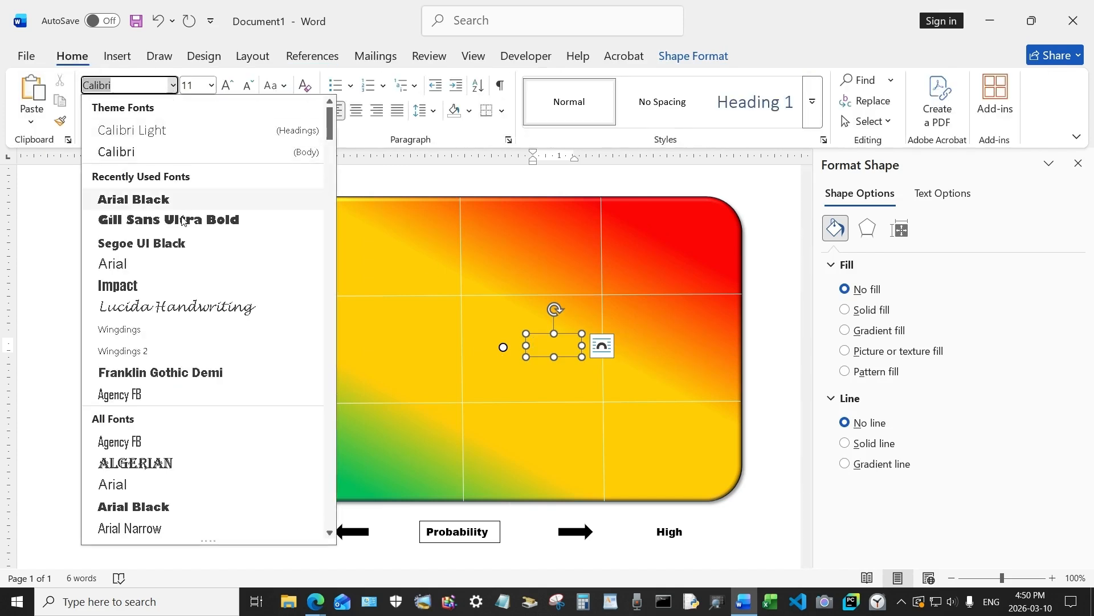
left_click(138, 200)
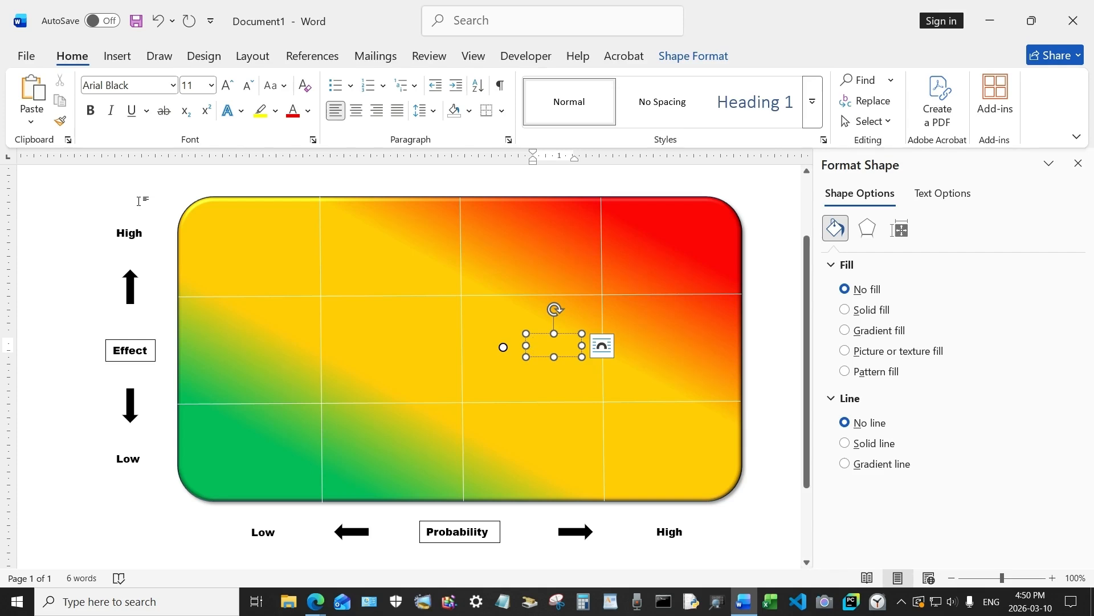
type("Invest")
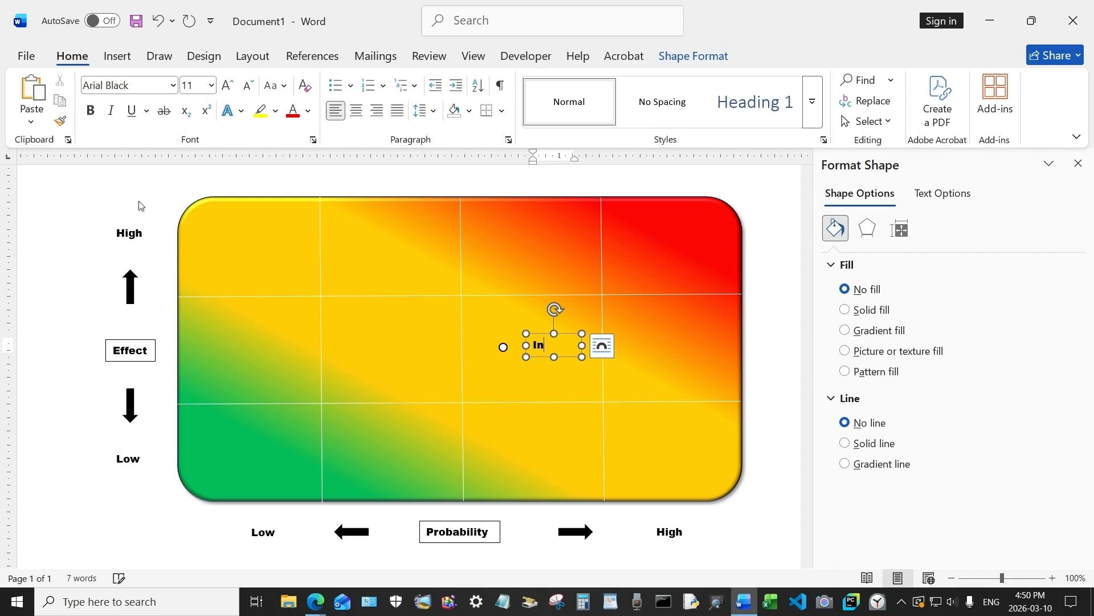